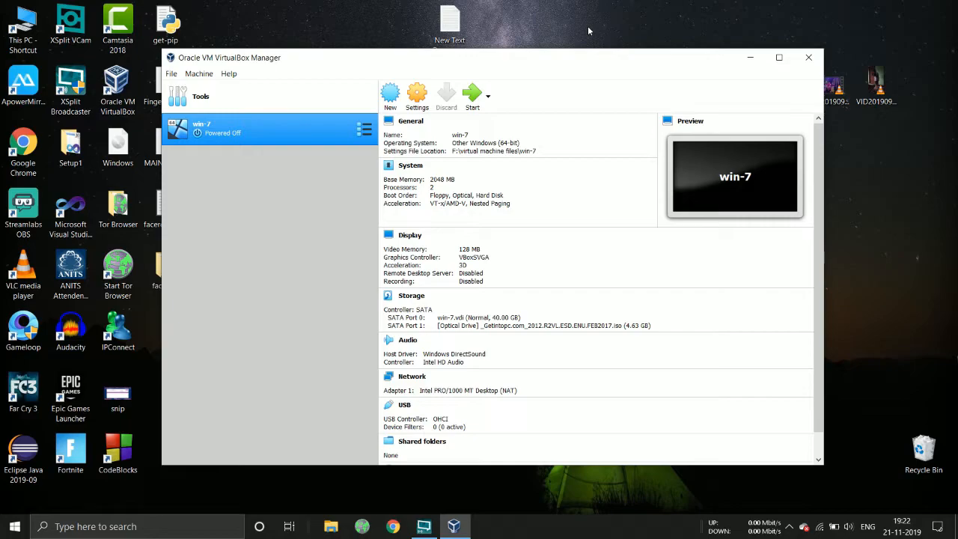
Search Google in Chrome for 'kali linux download' and open the official Kali Linux Downloads page
{"action": "left_click", "coordinate": [396, 527]}
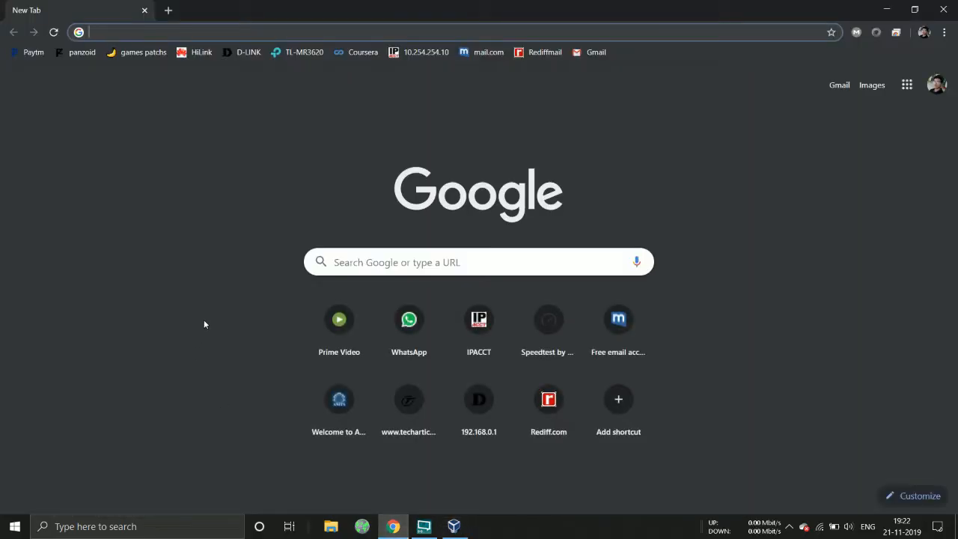
{"action": "type", "text": "kali"}
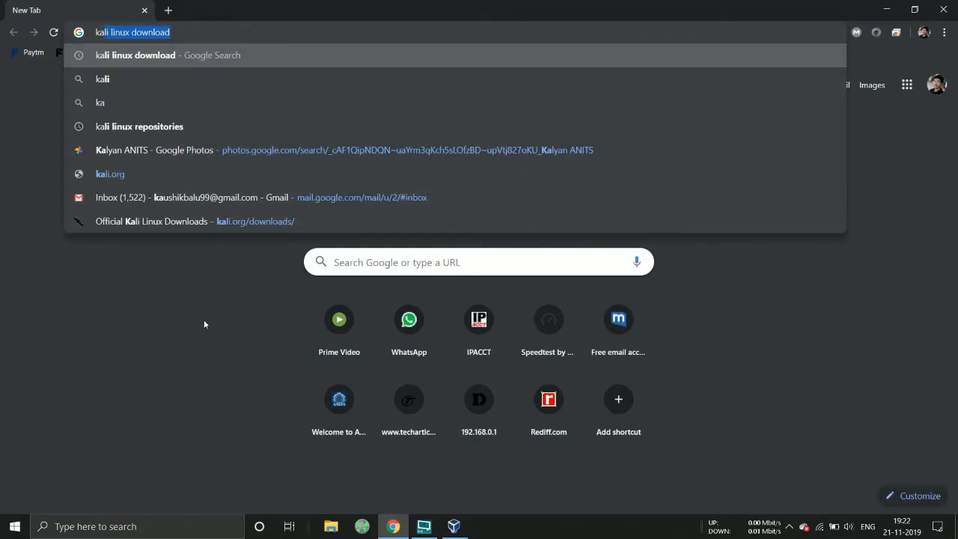
{"action": "key", "text": "Return"}
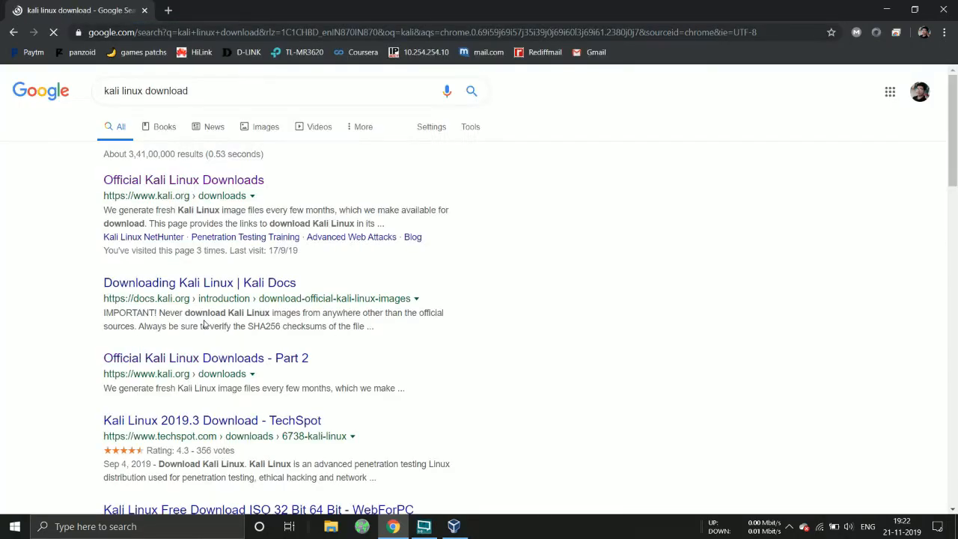
{"action": "left_click", "coordinate": [217, 184]}
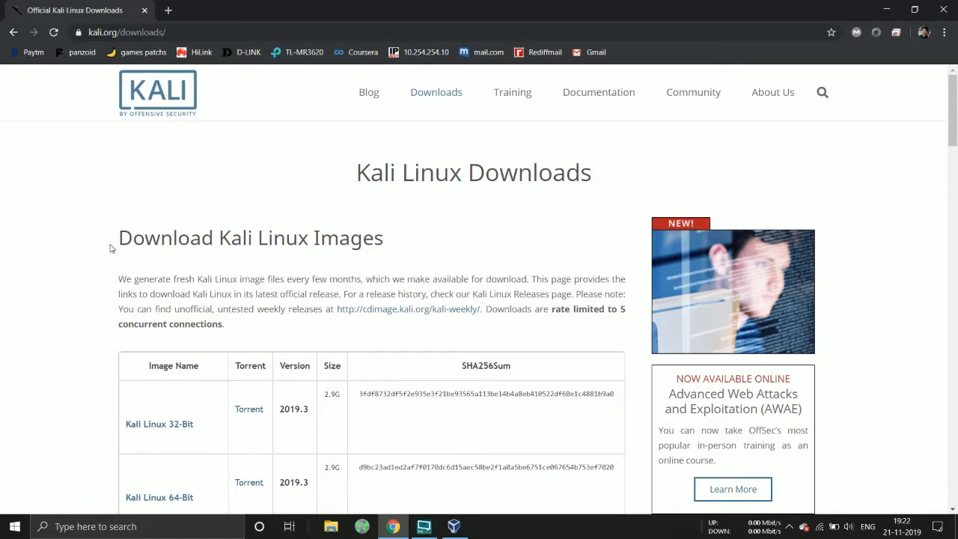
Scroll through the 2019.3 Kali image table, then close Chrome
{"action": "scroll", "coordinate": [115, 251], "scroll_direction": "down", "scroll_amount": 2}
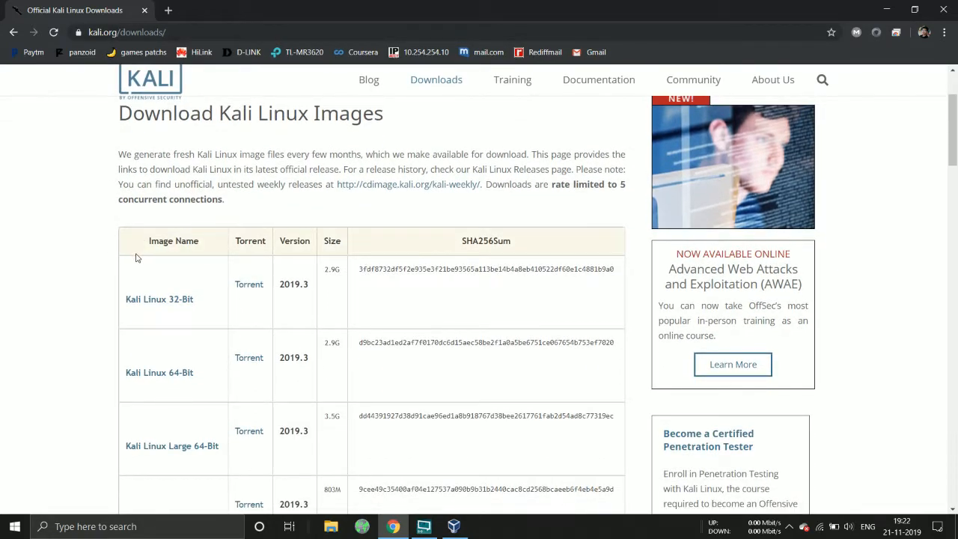
{"action": "scroll", "coordinate": [137, 257], "scroll_direction": "down", "scroll_amount": 4}
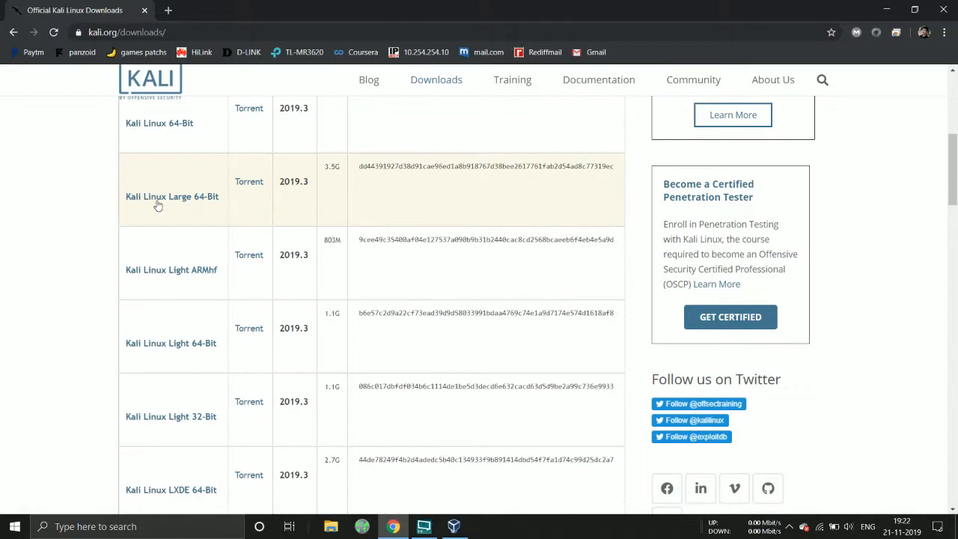
{"action": "scroll", "coordinate": [187, 315], "scroll_direction": "down", "scroll_amount": 6}
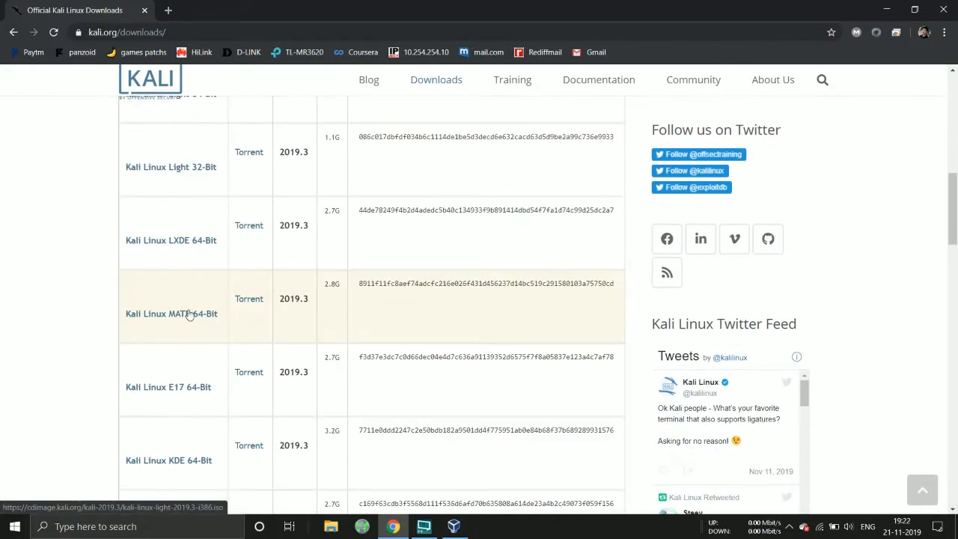
{"action": "scroll", "coordinate": [187, 320], "scroll_direction": "up", "scroll_amount": 12}
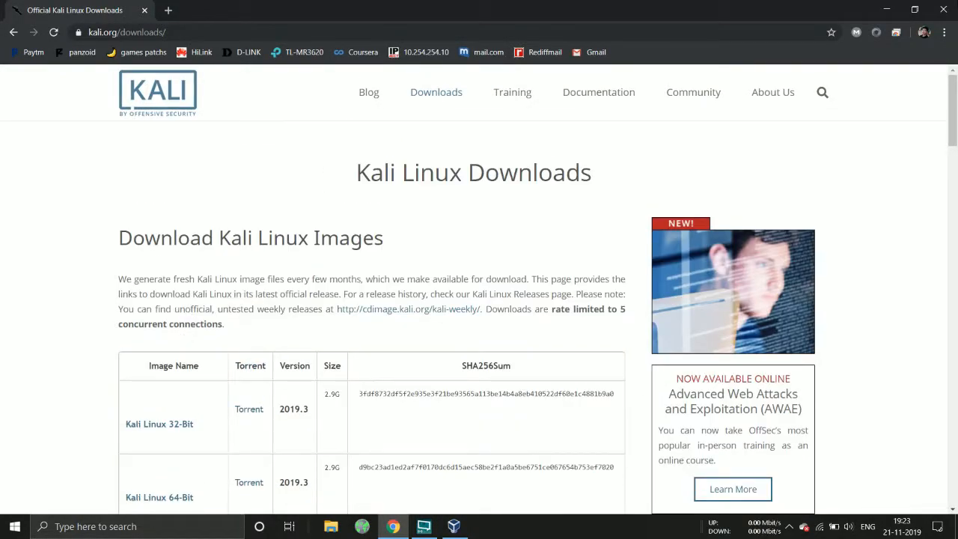
{"action": "left_click", "coordinate": [942, 9]}
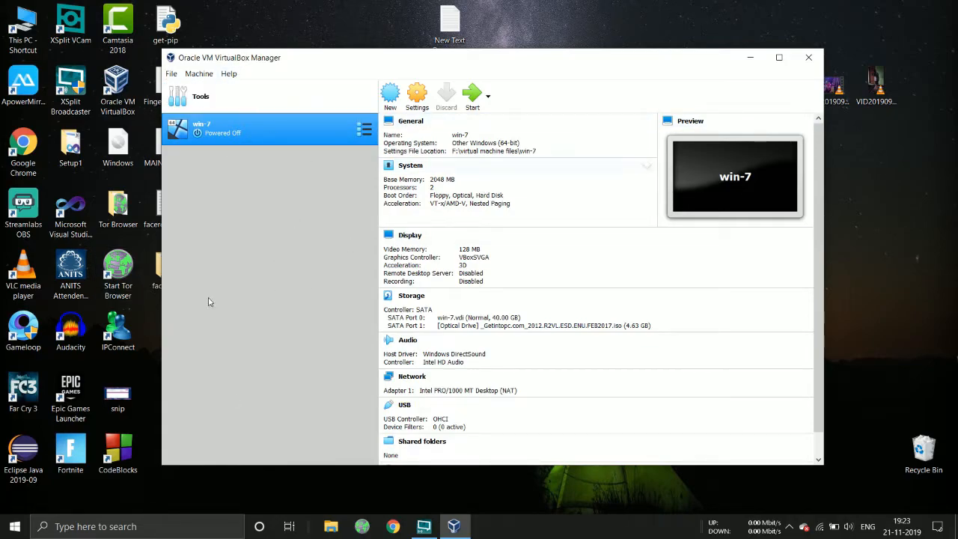
Start a new virtual machine named kali and select its machine folder path
{"action": "left_click", "coordinate": [390, 101]}
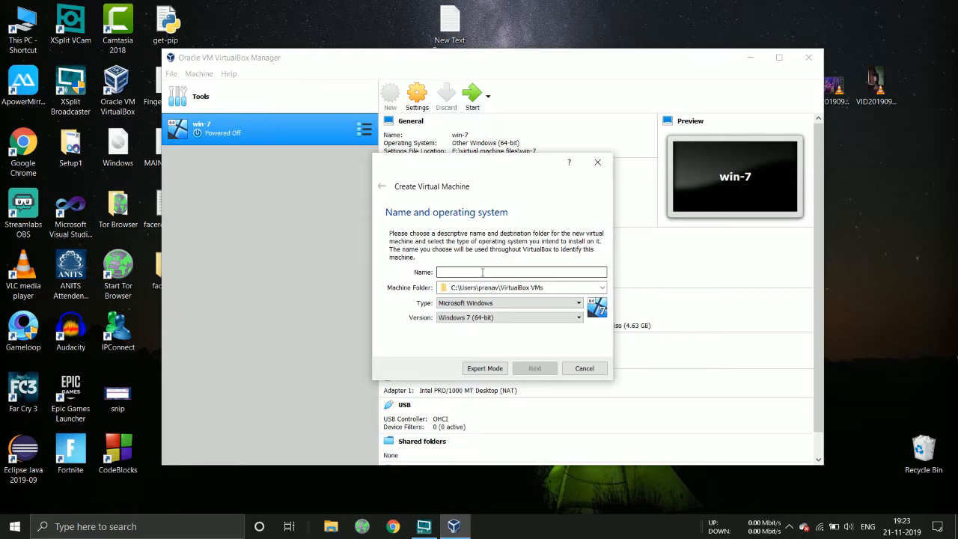
{"action": "type", "text": "kali"}
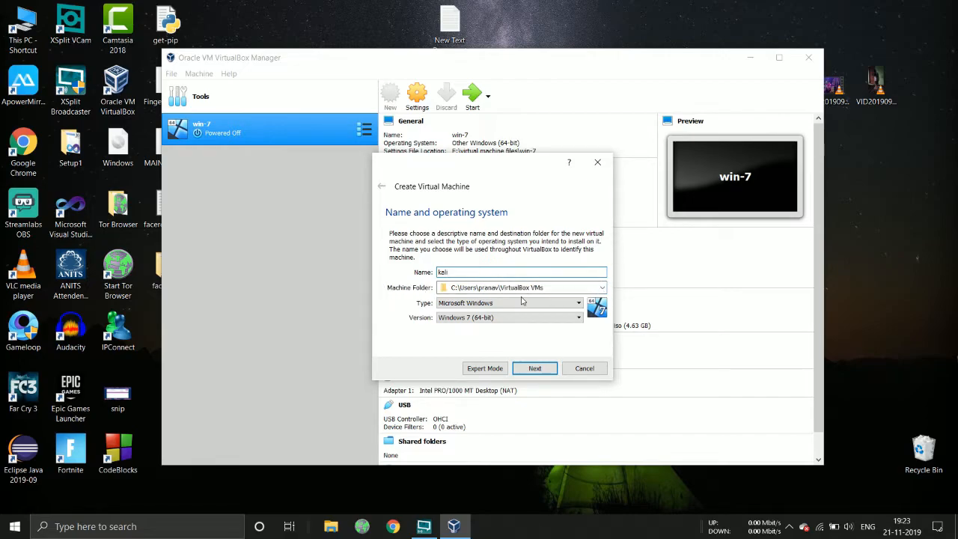
{"action": "left_click", "coordinate": [452, 288]}
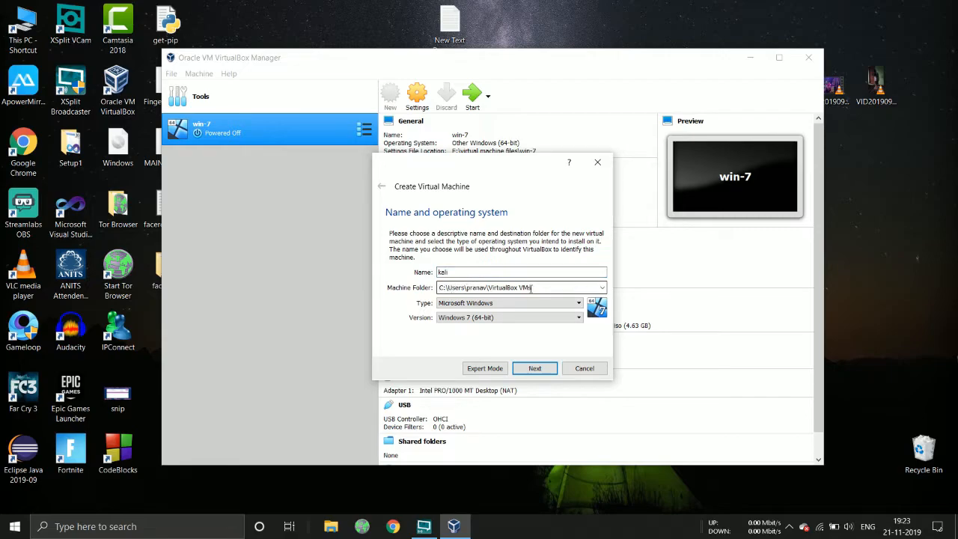
{"action": "left_click_drag", "start_coordinate": [537, 288], "coordinate": [407, 300]}
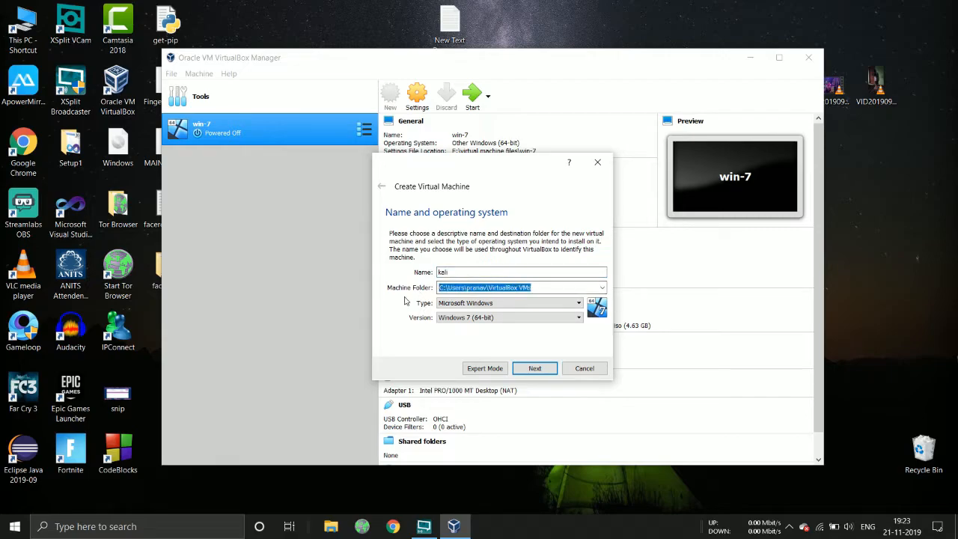
Set the type to Linux and version to Debian (64-bit), then continue to memory size
{"action": "left_click", "coordinate": [500, 305]}
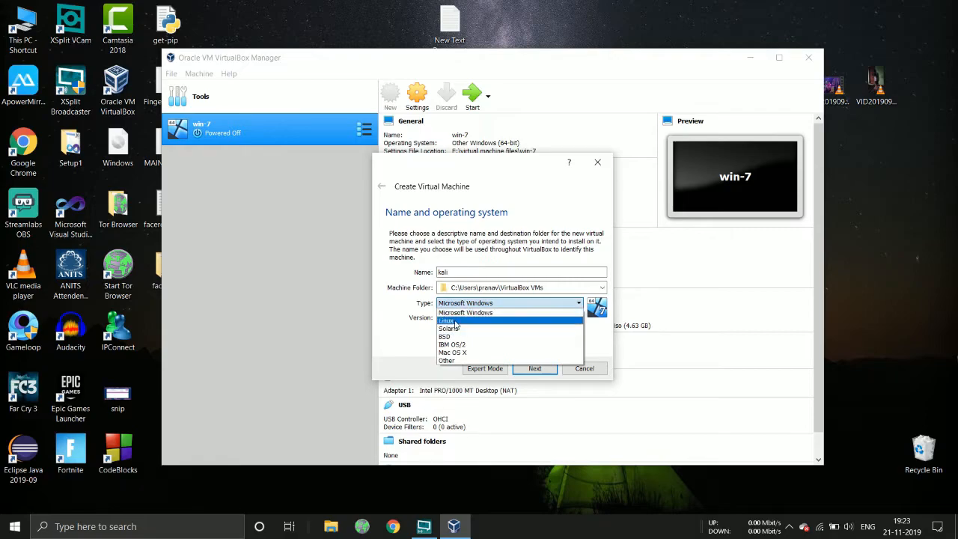
{"action": "left_click", "coordinate": [455, 321]}
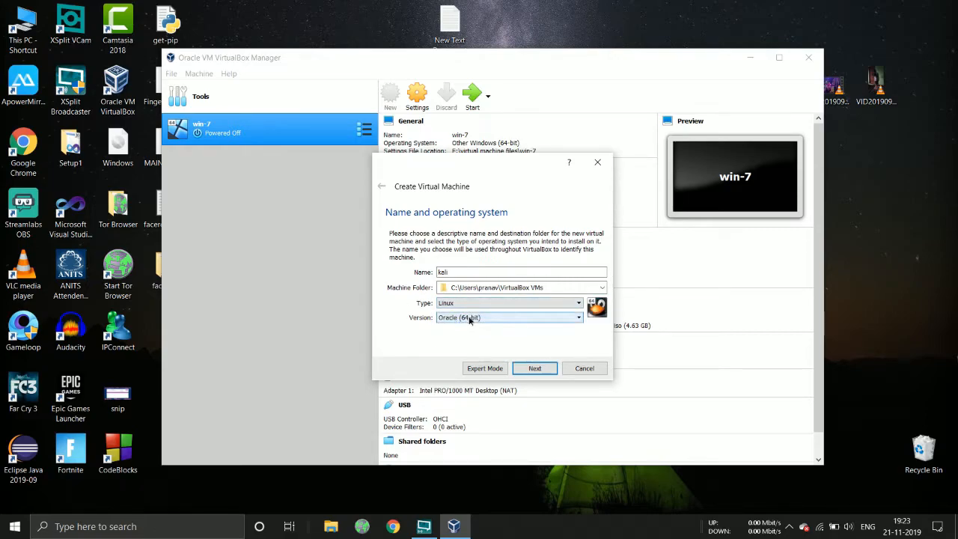
{"action": "left_click", "coordinate": [470, 320]}
{"action": "left_click", "coordinate": [468, 340]}
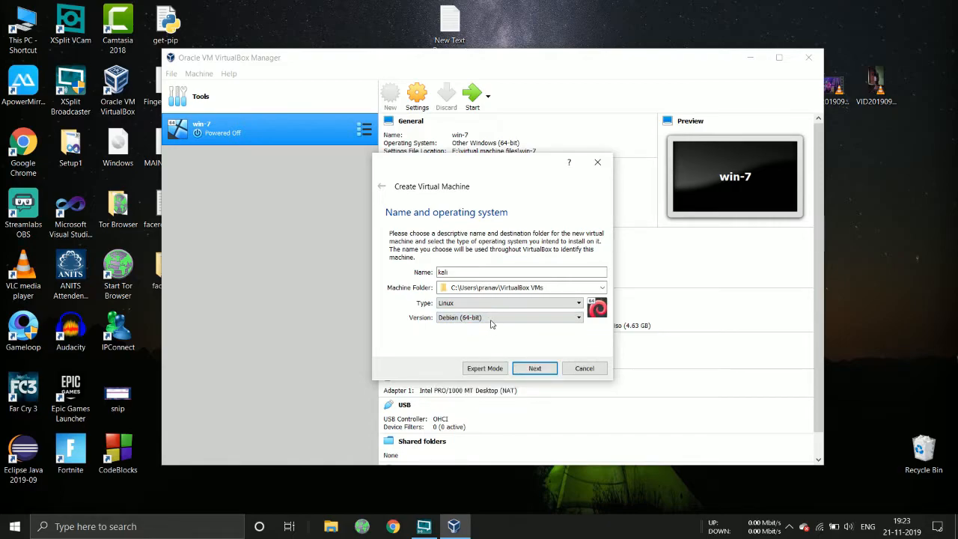
{"action": "left_click", "coordinate": [535, 370]}
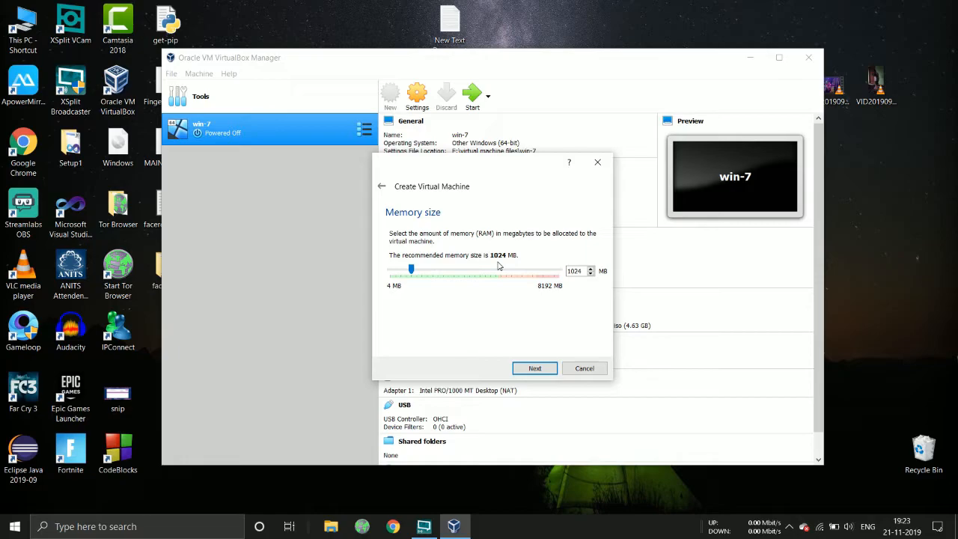
Keep 1024 MB of memory, create a new virtual hard disk, and keep the VDI file type
{"action": "left_click", "coordinate": [544, 371]}
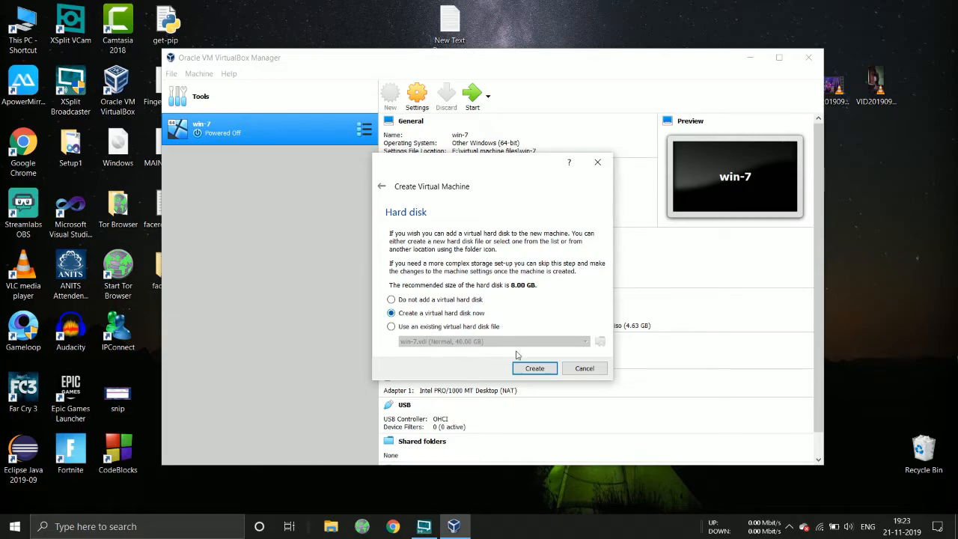
{"action": "left_click", "coordinate": [532, 368]}
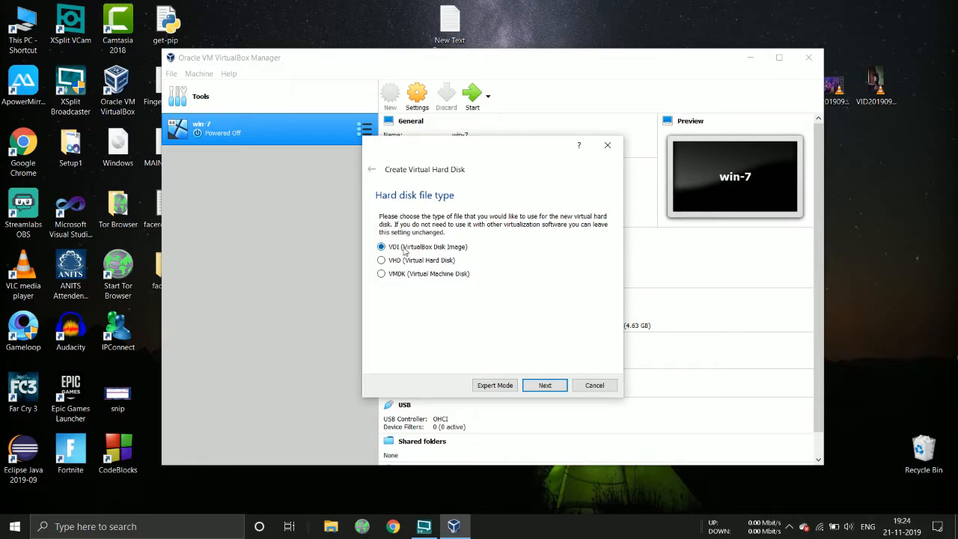
{"action": "left_click", "coordinate": [545, 386]}
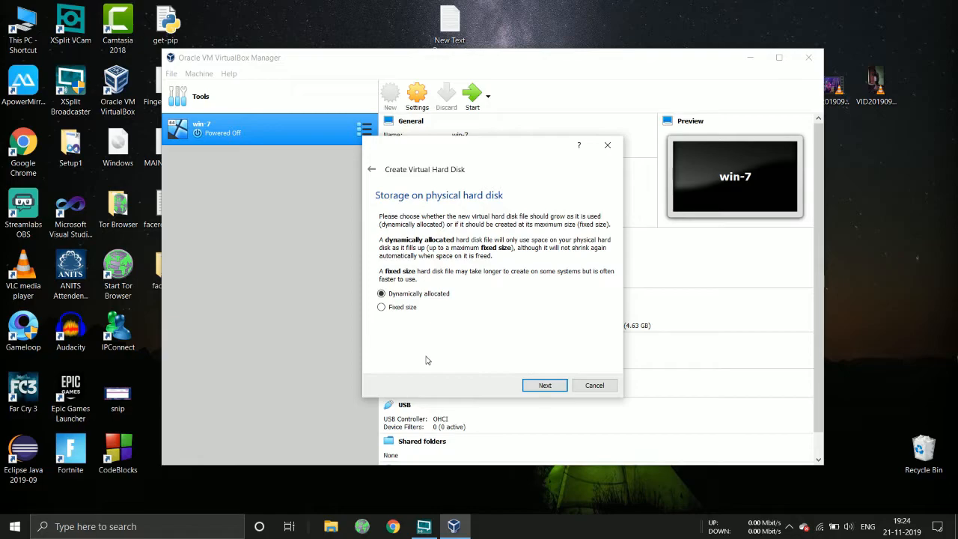
Keep dynamically allocated storage, enlarge the disk to 30.41 GB, and create the kali VM
{"action": "left_click", "coordinate": [551, 385]}
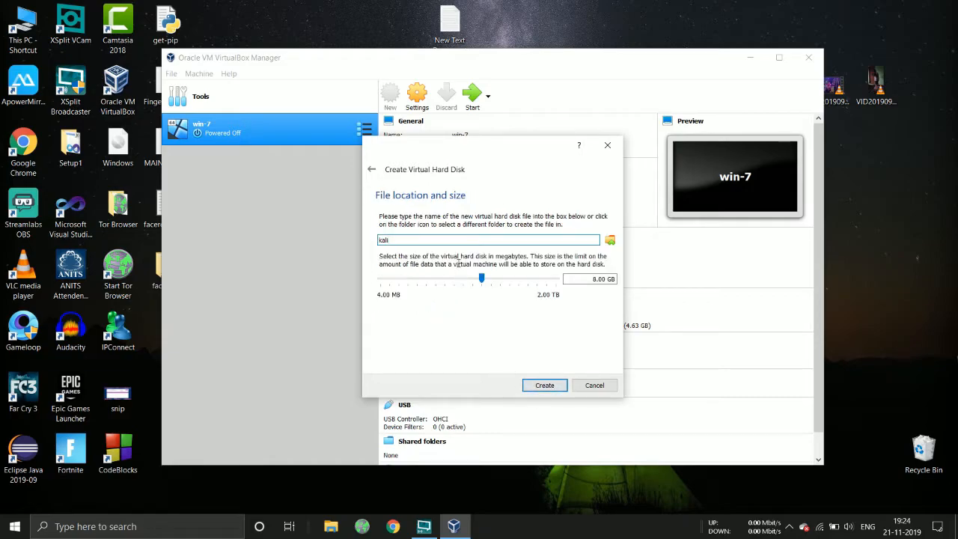
{"action": "mouse_move", "coordinate": [481, 280]}
{"action": "left_click_drag", "start_coordinate": [481, 278], "coordinate": [500, 278]}
{"action": "left_click", "coordinate": [541, 385]}
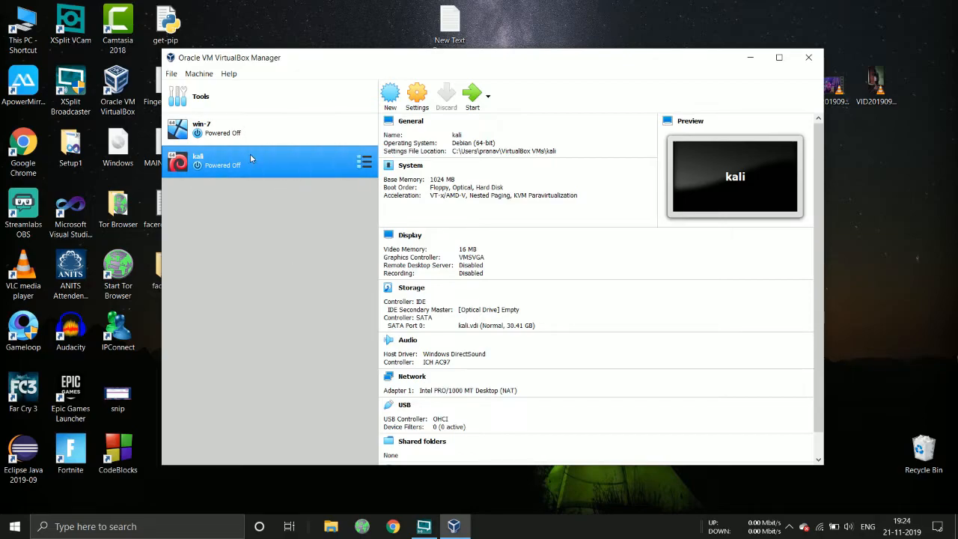
Open kali's settings, review the General tabs, and keep USB Tablet as the pointing device
{"action": "left_click", "coordinate": [418, 99]}
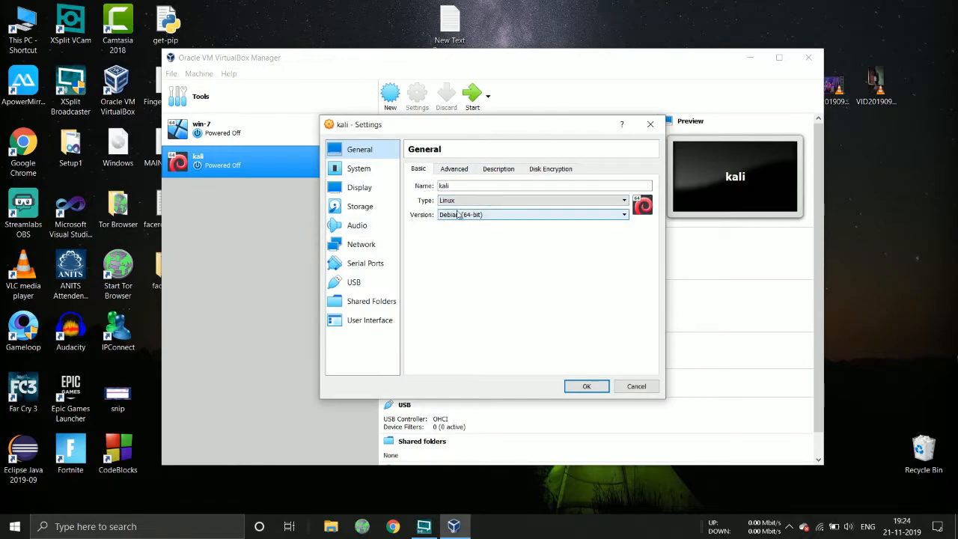
{"action": "left_click", "coordinate": [455, 170]}
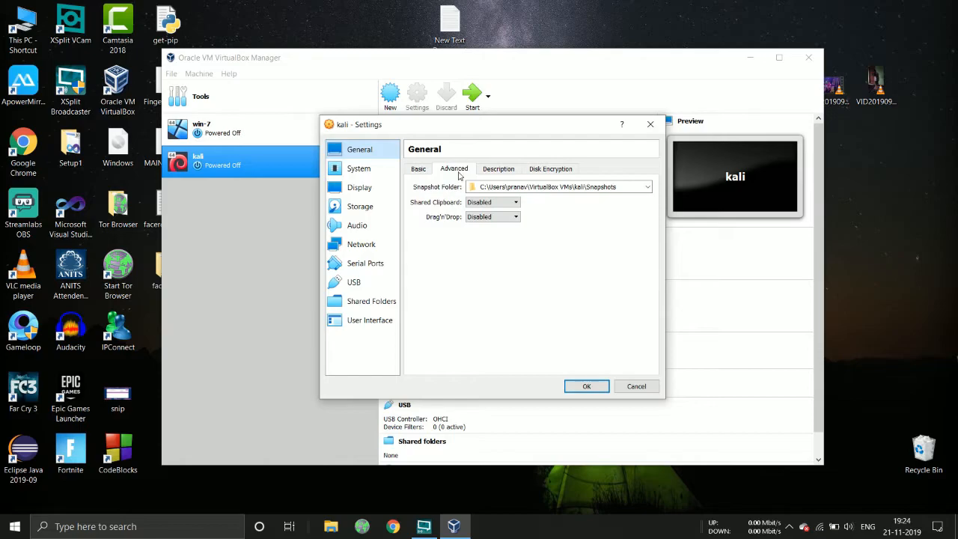
{"action": "left_click", "coordinate": [503, 173]}
{"action": "left_click", "coordinate": [553, 171]}
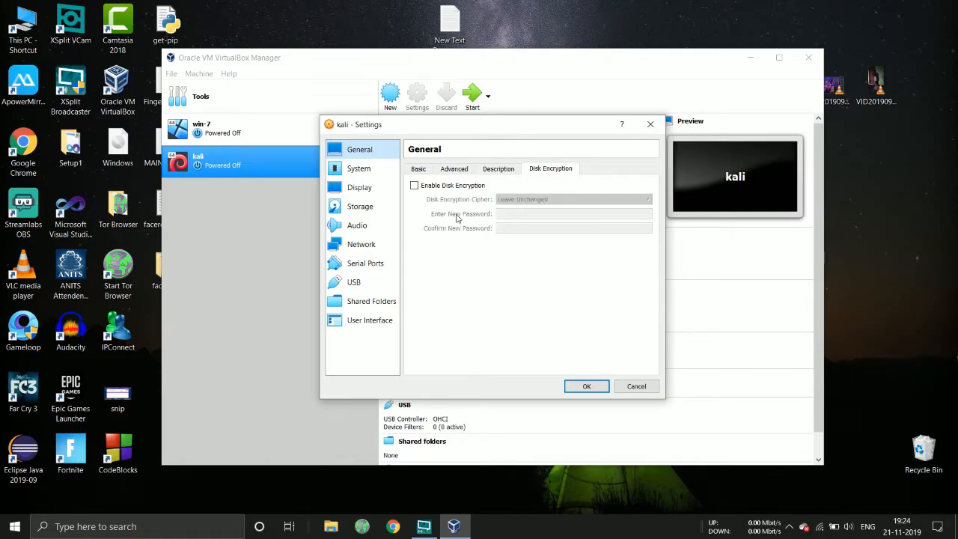
{"action": "left_click", "coordinate": [358, 173]}
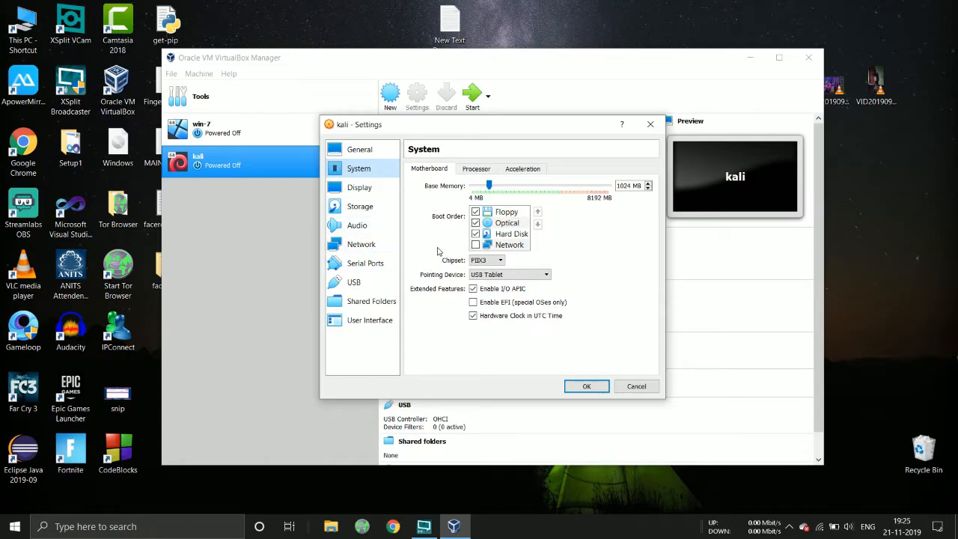
{"action": "left_click", "coordinate": [487, 276]}
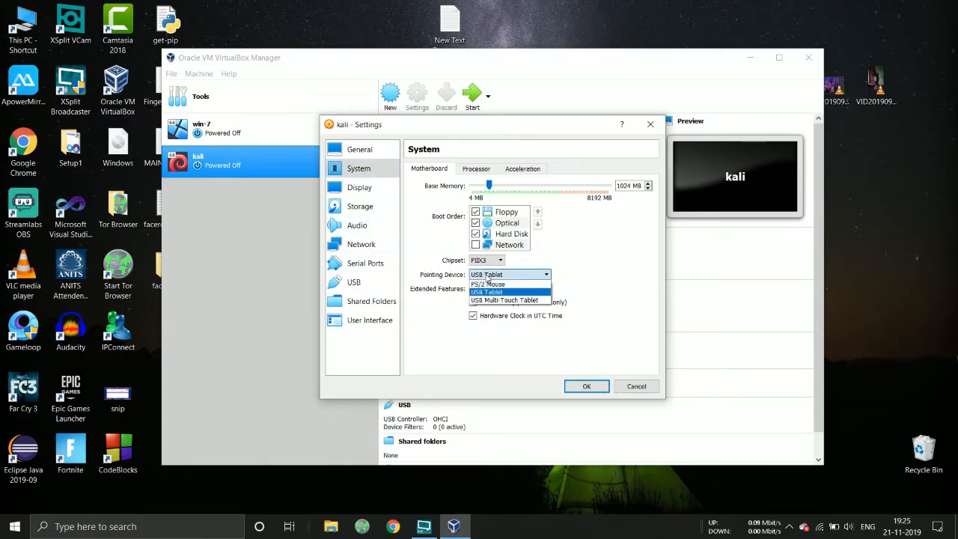
{"action": "left_click", "coordinate": [490, 291]}
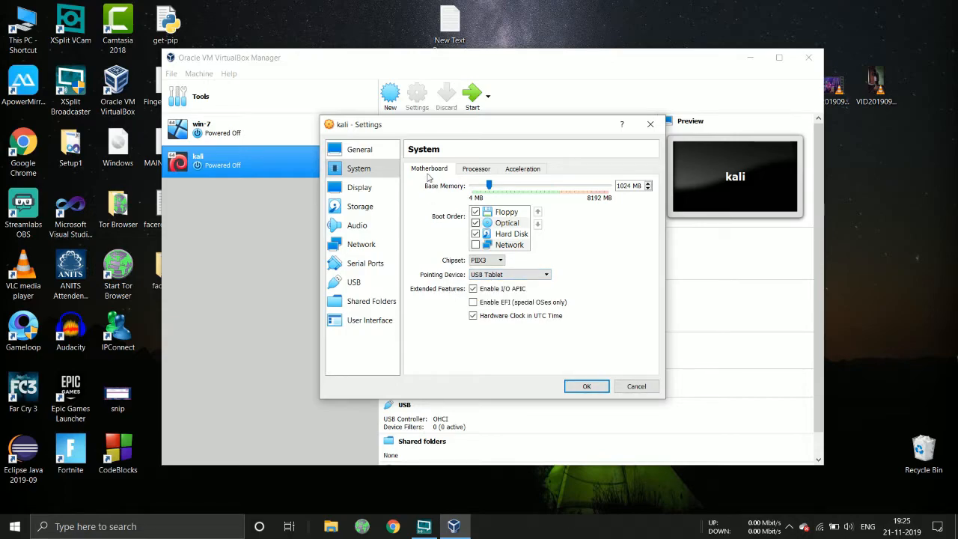
Give the VM 2 processors and raise its video memory to 64 MB
{"action": "left_click", "coordinate": [476, 172]}
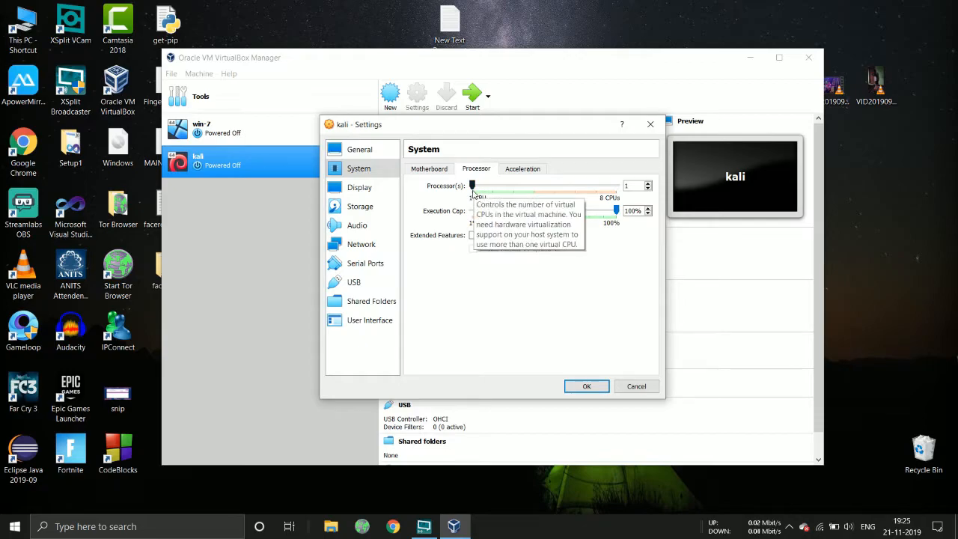
{"action": "left_click_drag", "start_coordinate": [472, 187], "coordinate": [498, 191]}
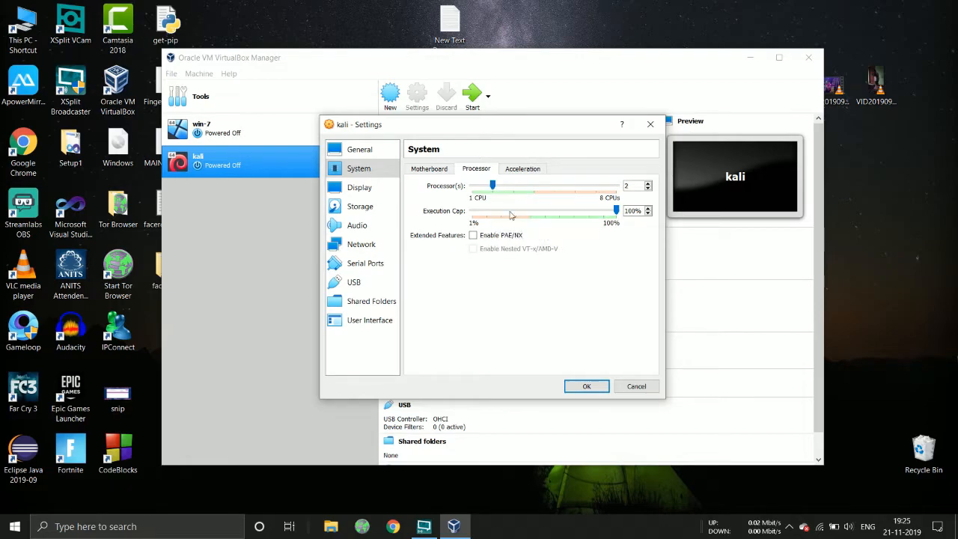
{"action": "left_click", "coordinate": [522, 169]}
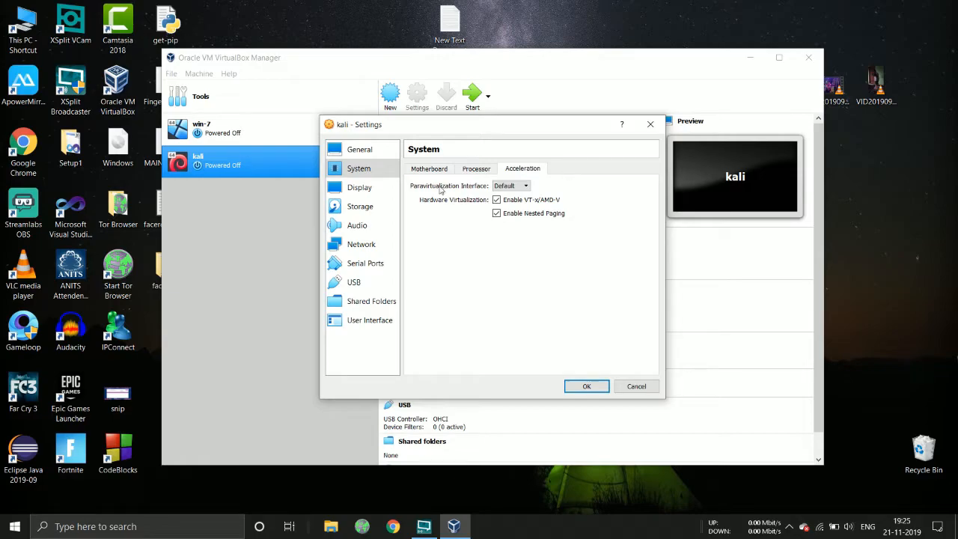
{"action": "left_click", "coordinate": [357, 194]}
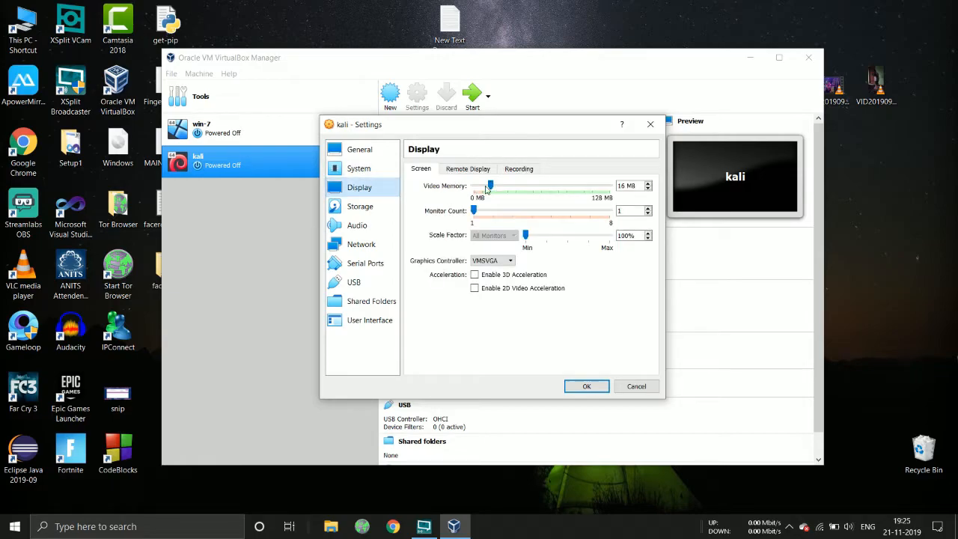
{"action": "left_click_drag", "start_coordinate": [491, 186], "coordinate": [543, 187]}
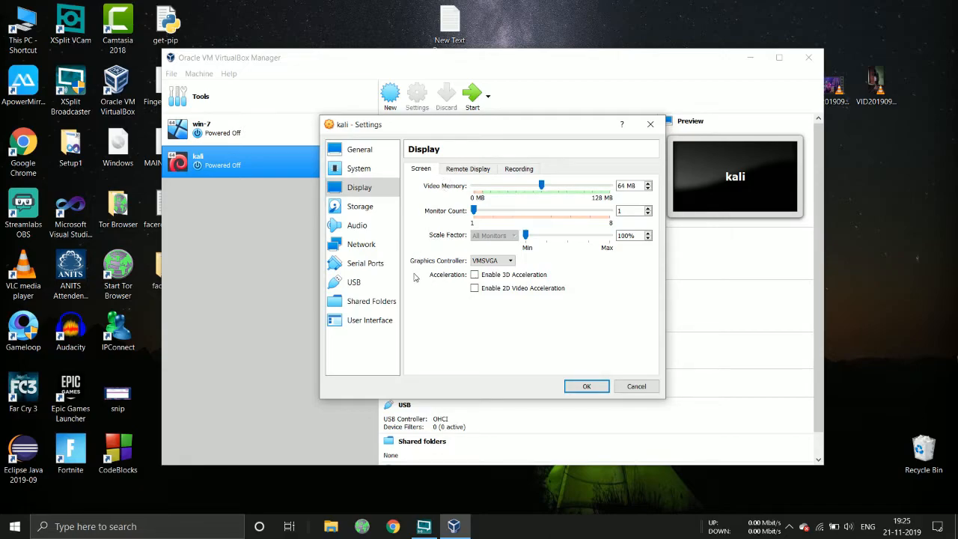
In Storage, select the empty optical drive on IDE Secondary Master
{"action": "left_click", "coordinate": [359, 207]}
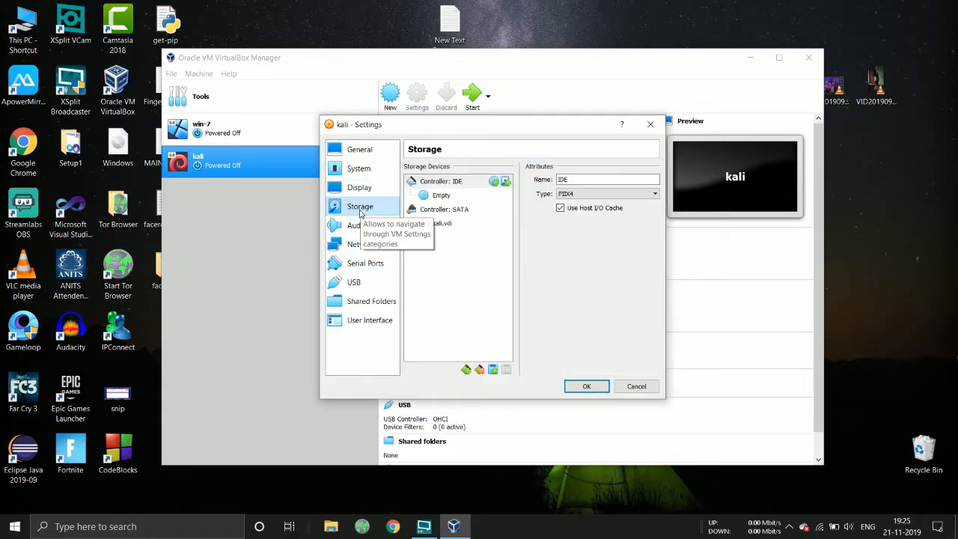
{"action": "left_click", "coordinate": [455, 182]}
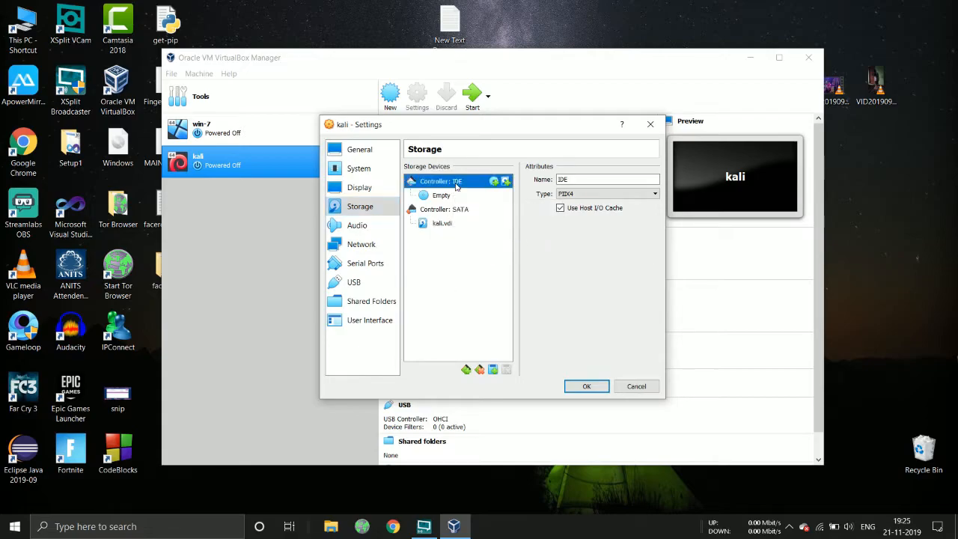
{"action": "left_click", "coordinate": [448, 197]}
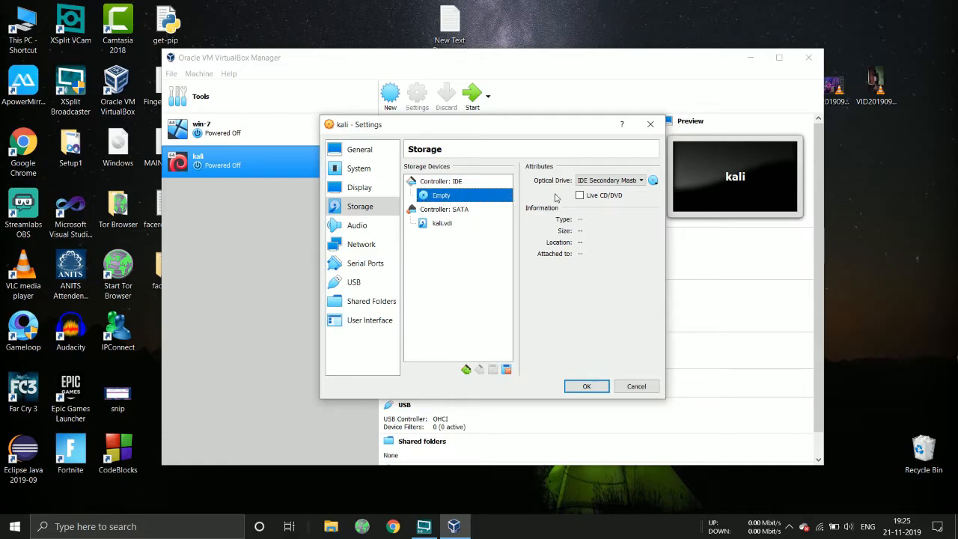
{"action": "left_click", "coordinate": [593, 185]}
{"action": "left_click", "coordinate": [593, 187]}
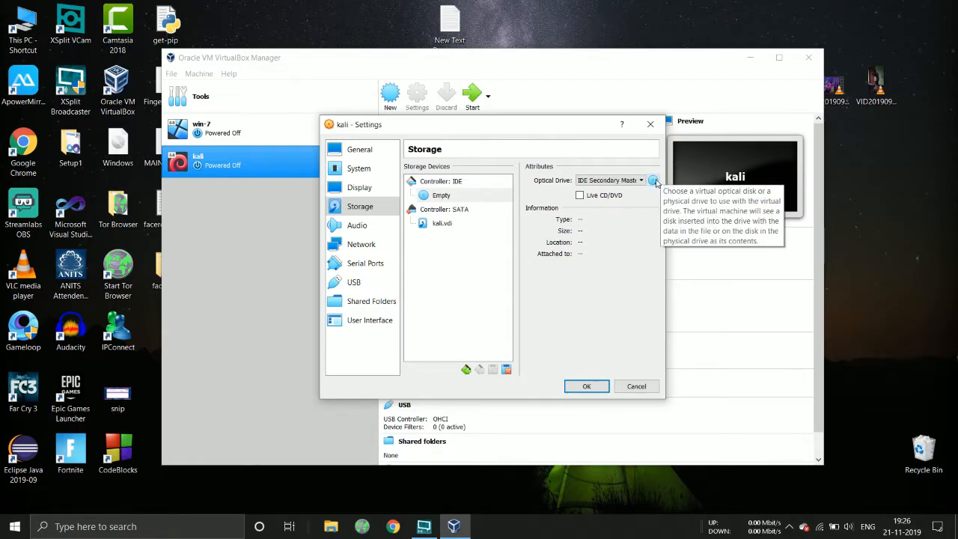
Insert the kali-linux-2018.4-amd64 disc image into the optical drive
{"action": "left_click", "coordinate": [653, 183]}
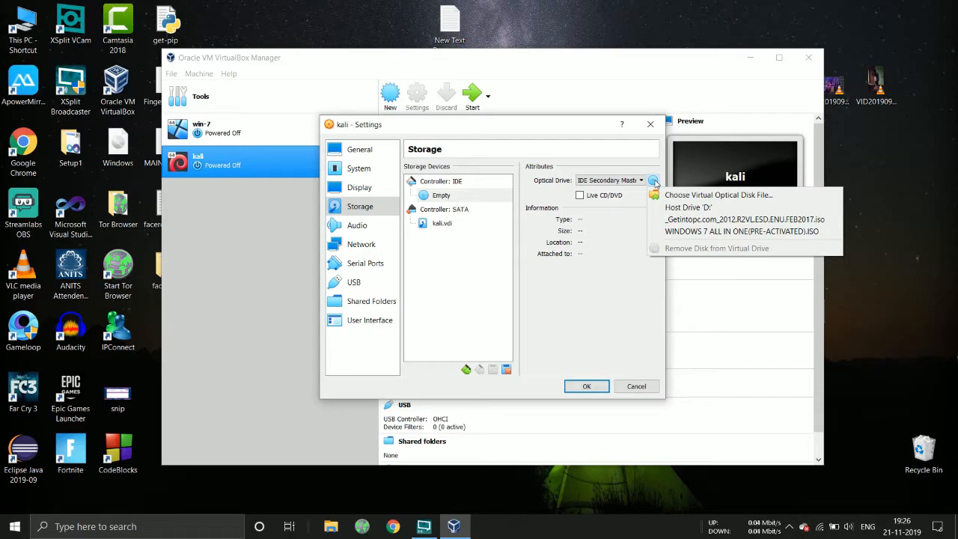
{"action": "left_click", "coordinate": [680, 196]}
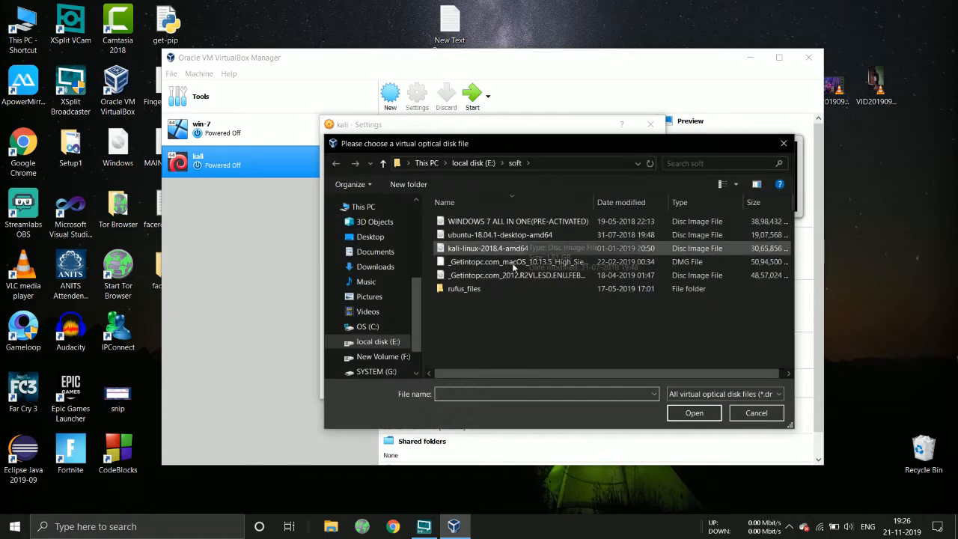
{"action": "left_click", "coordinate": [501, 250]}
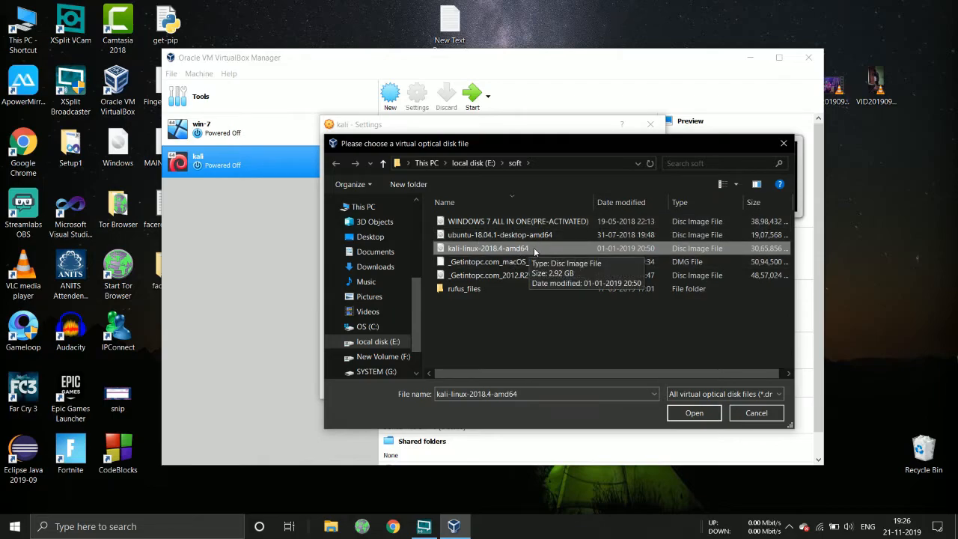
{"action": "left_click", "coordinate": [706, 417]}
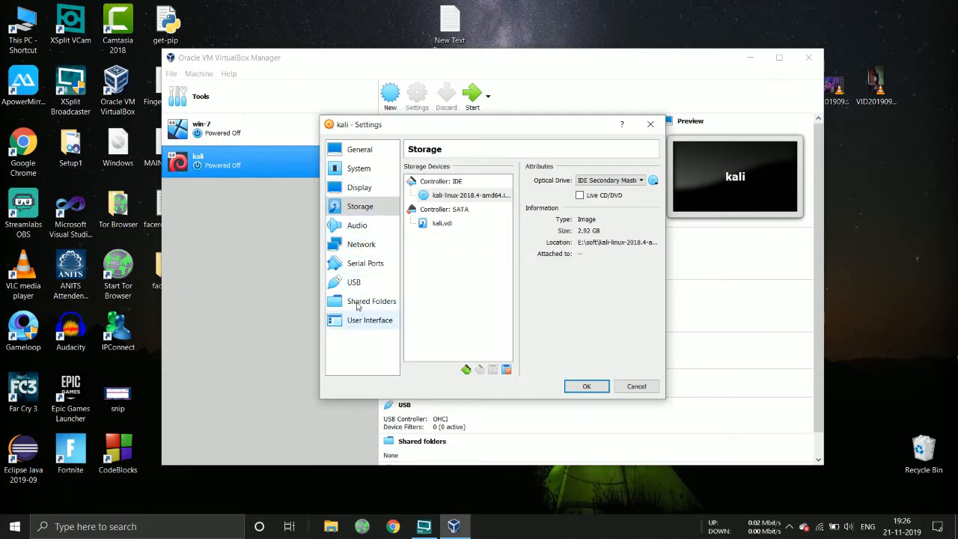
Save the settings and start the kali VM
{"action": "left_click", "coordinate": [586, 386]}
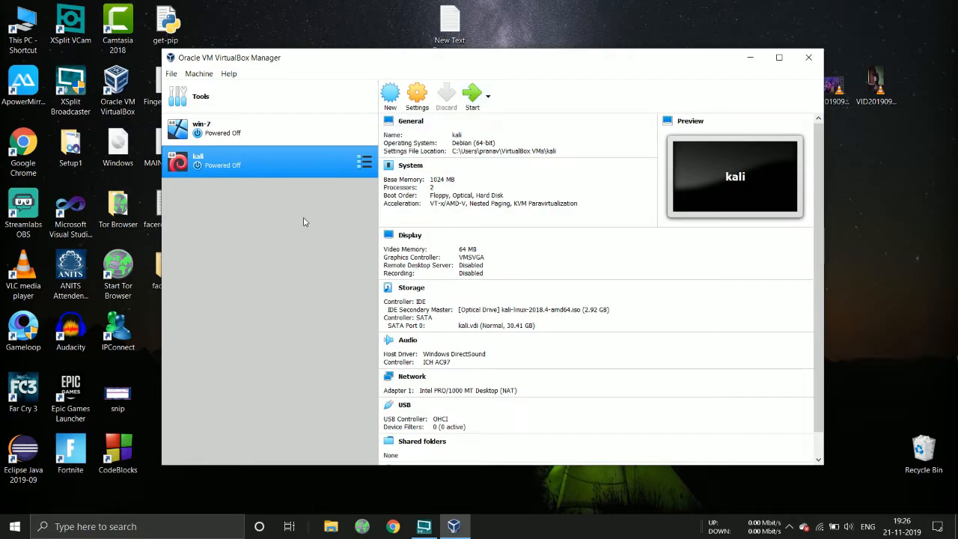
{"action": "left_click", "coordinate": [474, 95]}
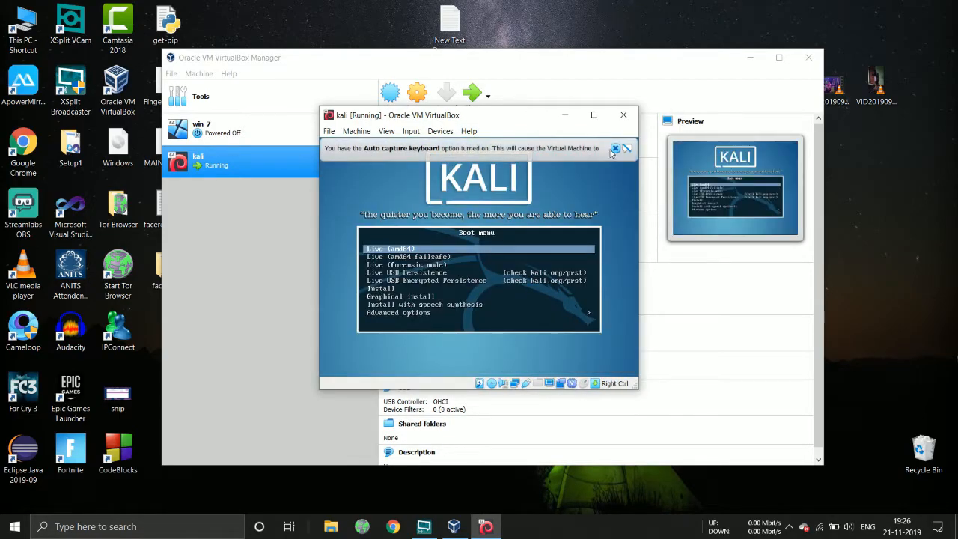
Dismiss the keyboard capture notice and boot the Graphical install option from the Kali boot menu
{"action": "left_click", "coordinate": [615, 148]}
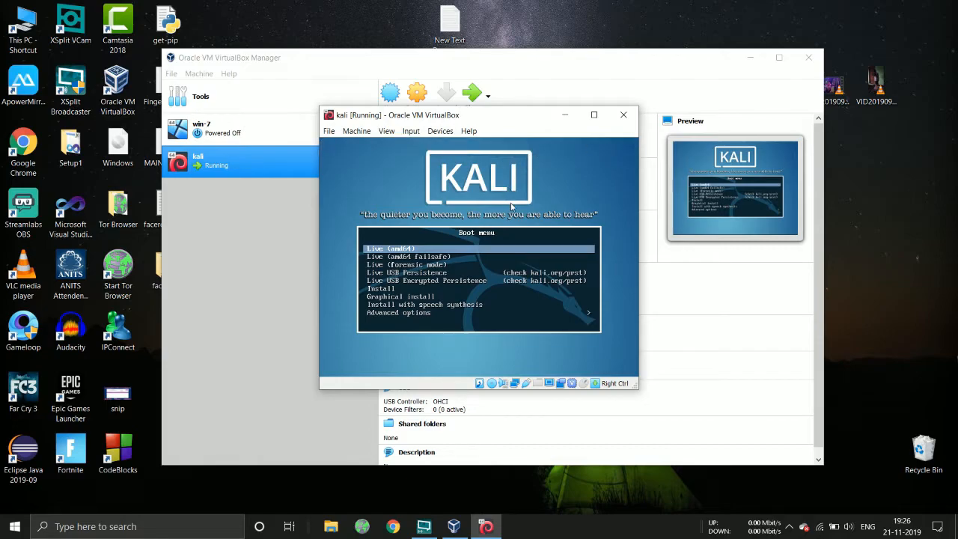
{"action": "key", "text": "Down"}
{"action": "key", "text": "Down"}
{"action": "key", "text": "Down"}
{"action": "key", "text": "Down"}
{"action": "key", "text": "Down"}
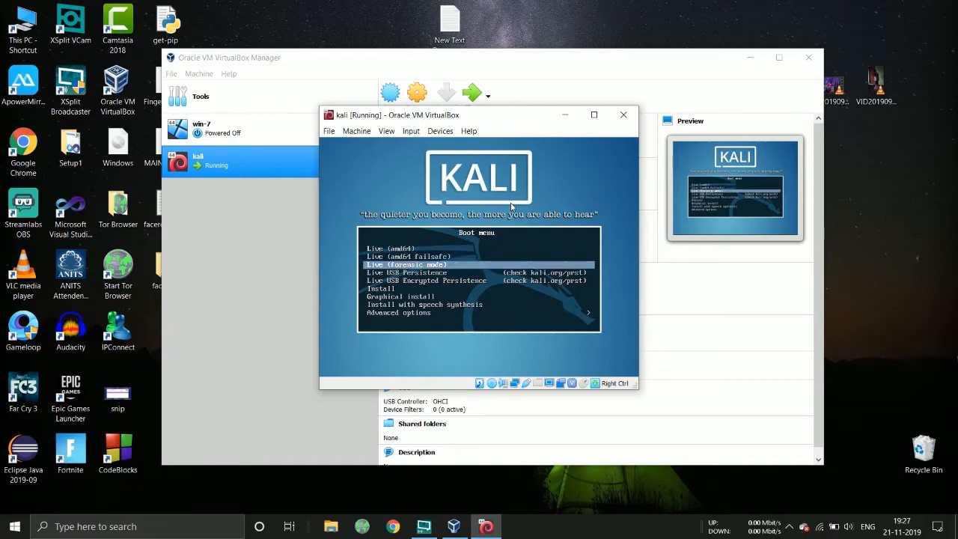
{"action": "key", "text": "Down"}
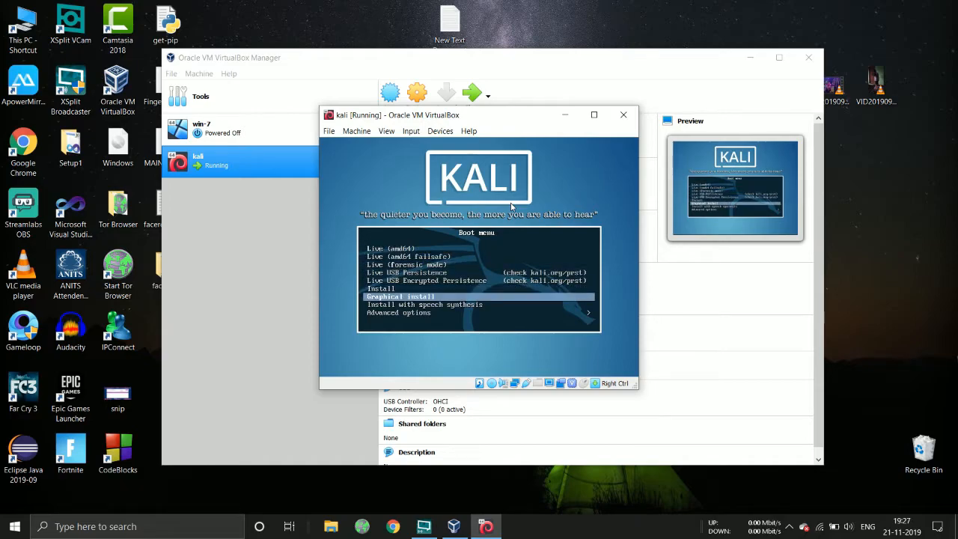
{"action": "key", "text": "Return"}
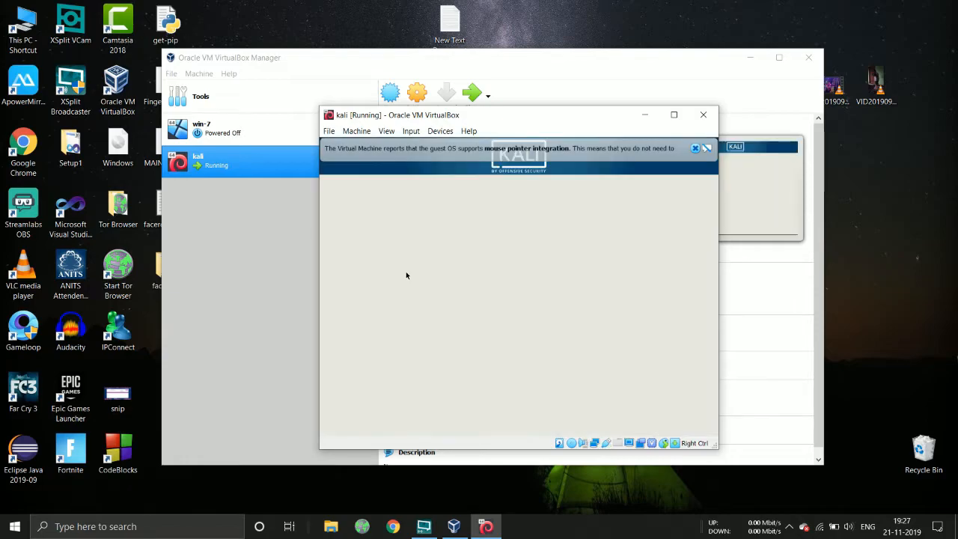
Accept English, India as location and the American English keyboard, then maximize the VM window
{"action": "left_click", "coordinate": [695, 148]}
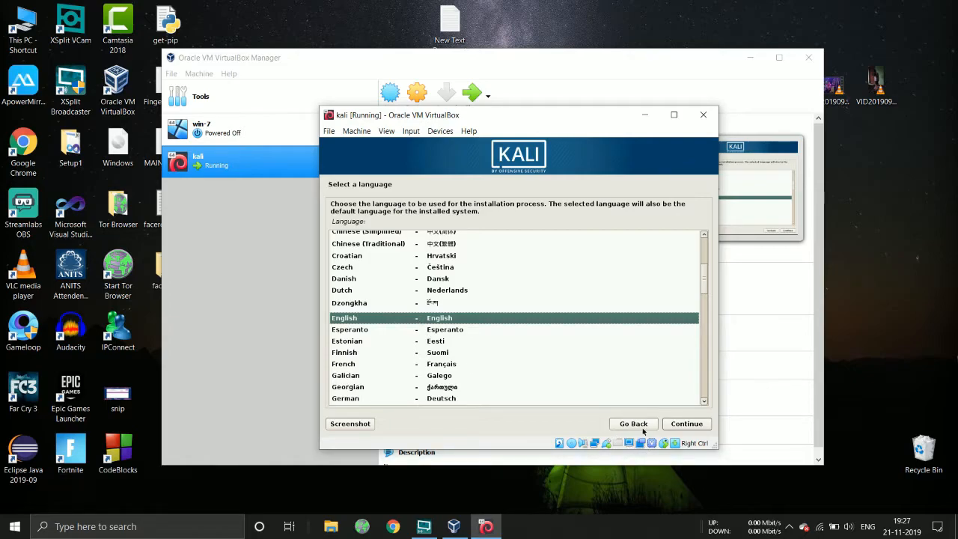
{"action": "left_click", "coordinate": [687, 423]}
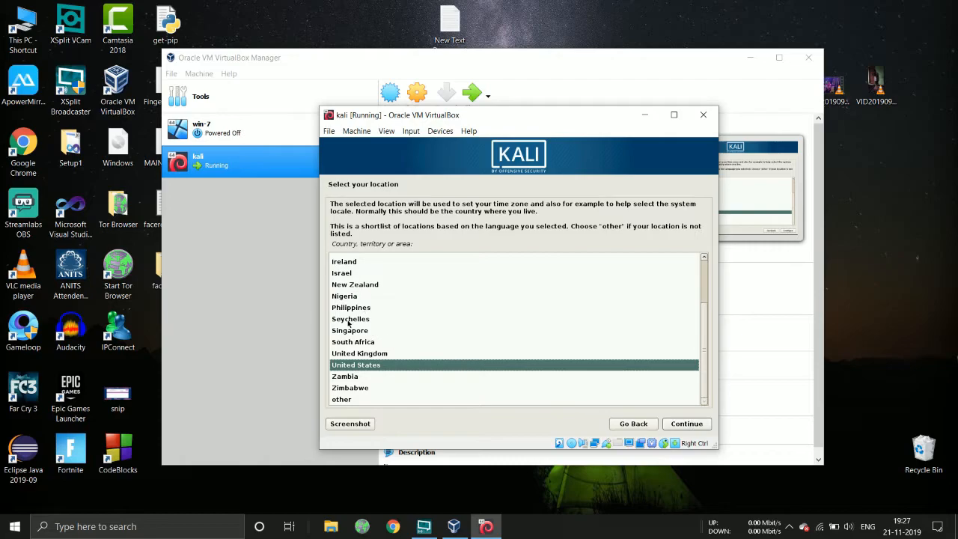
{"action": "scroll", "coordinate": [358, 358], "scroll_direction": "up", "scroll_amount": 3}
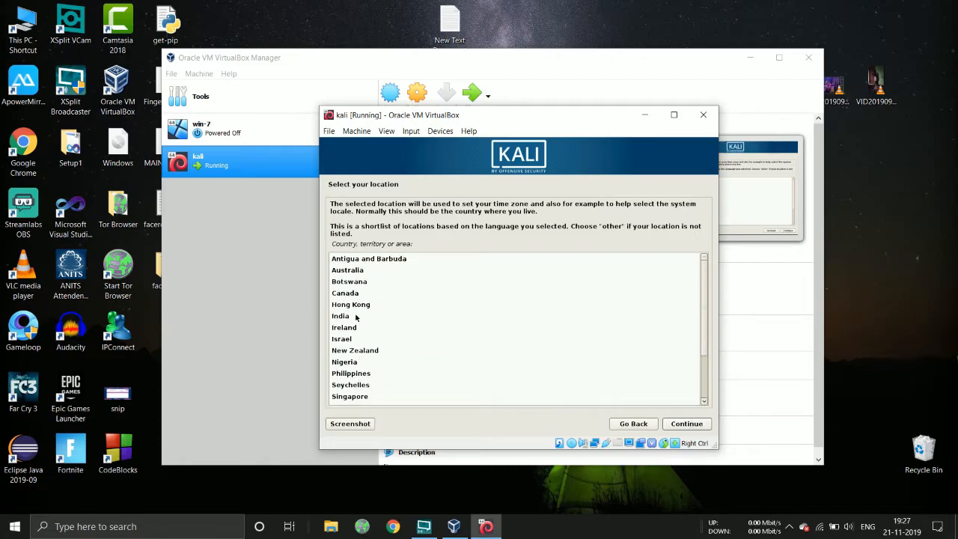
{"action": "left_click", "coordinate": [356, 316]}
{"action": "left_click", "coordinate": [682, 423]}
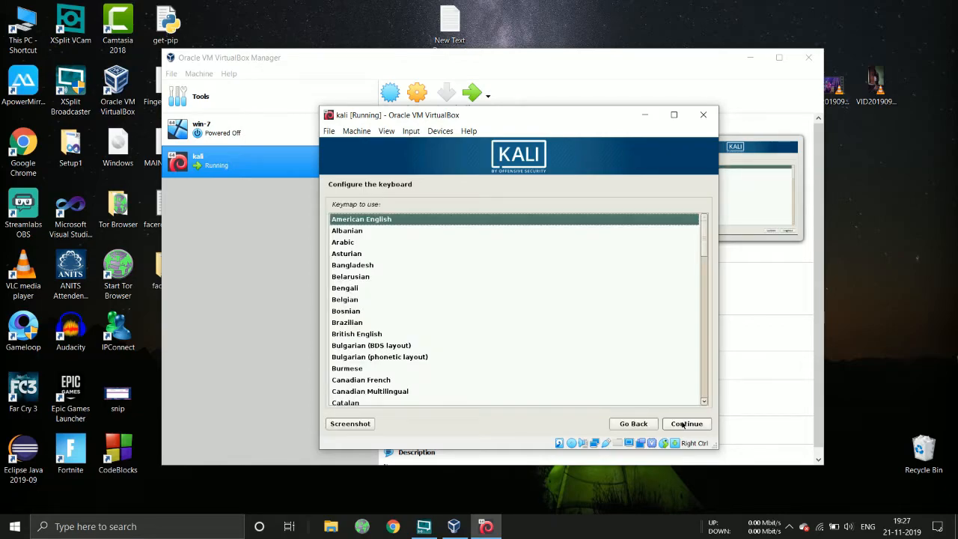
{"action": "left_click", "coordinate": [682, 423]}
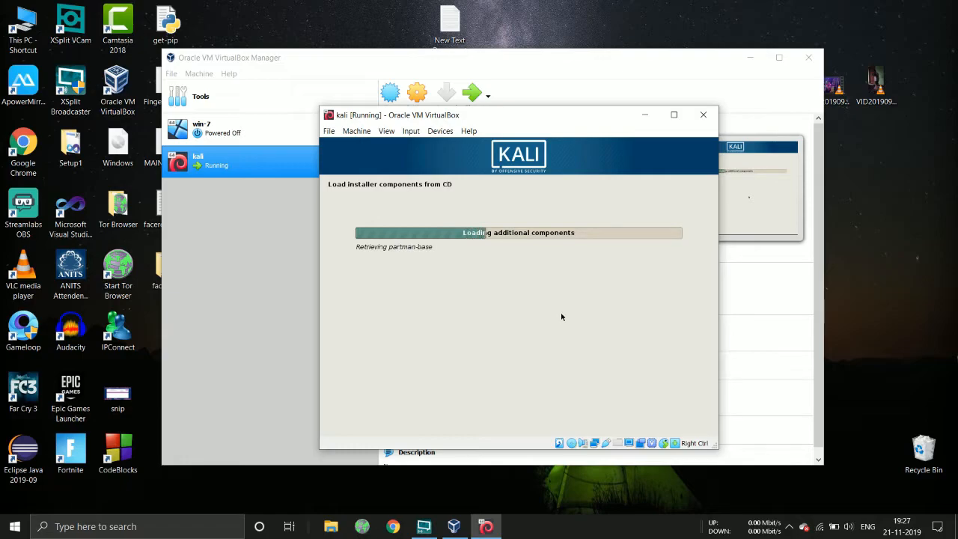
{"action": "left_click", "coordinate": [674, 114]}
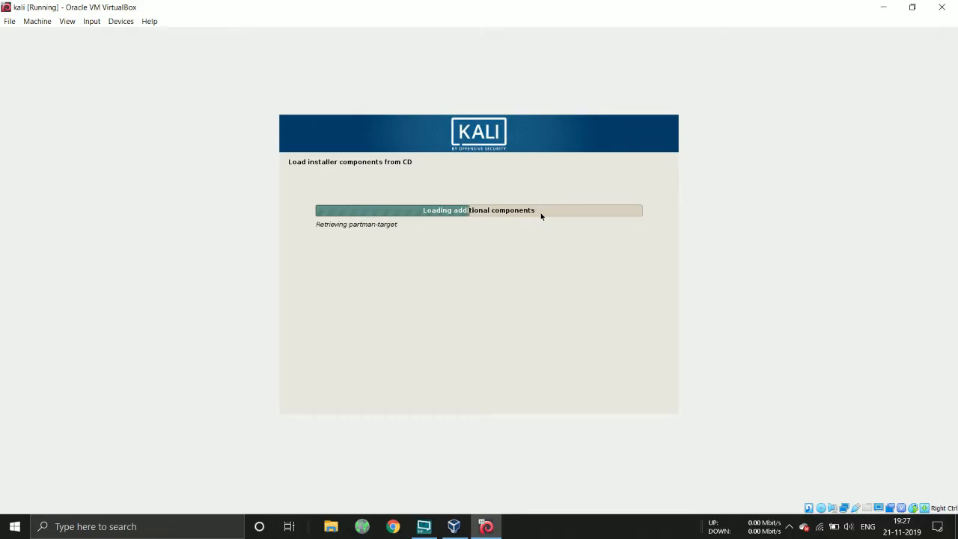
{"action": "left_click", "coordinate": [38, 21]}
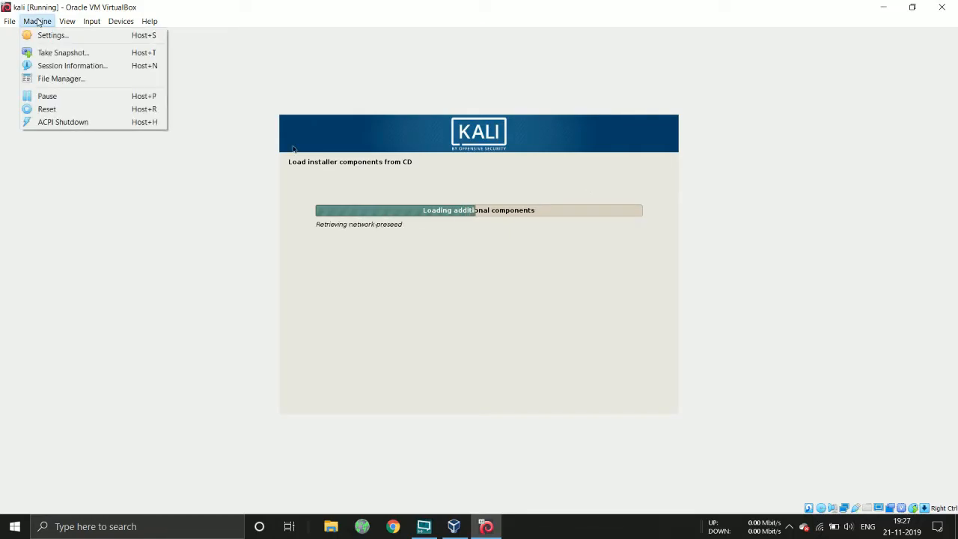
Try Scaled Mode from the View menu, cancel its information notice, and reopen View
{"action": "mouse_move", "coordinate": [67, 22]}
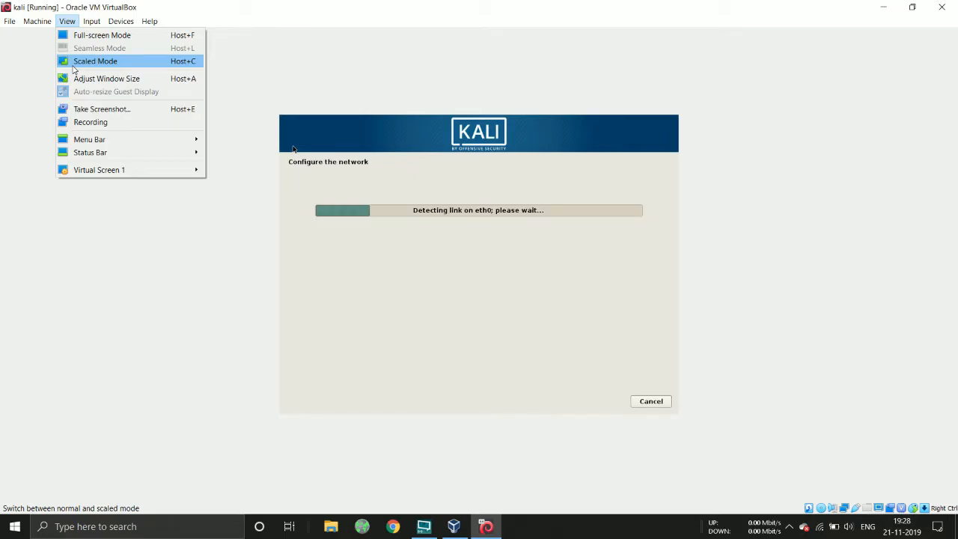
{"action": "left_click", "coordinate": [73, 66]}
{"action": "left_click", "coordinate": [500, 314]}
{"action": "left_click", "coordinate": [66, 21]}
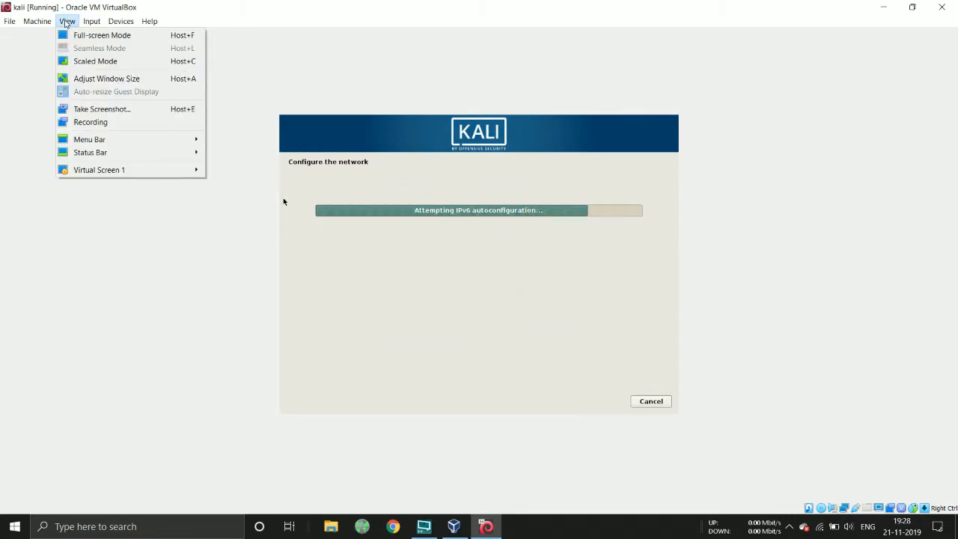
{"action": "mouse_move", "coordinate": [84, 23]}
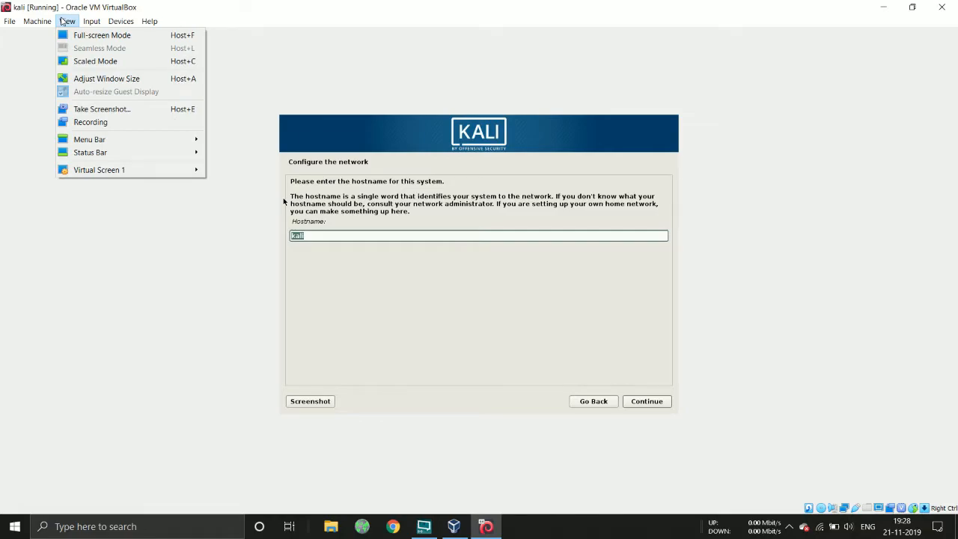
Keep 'kali' as the hostname and leave the domain name blank
{"action": "left_click", "coordinate": [157, 261]}
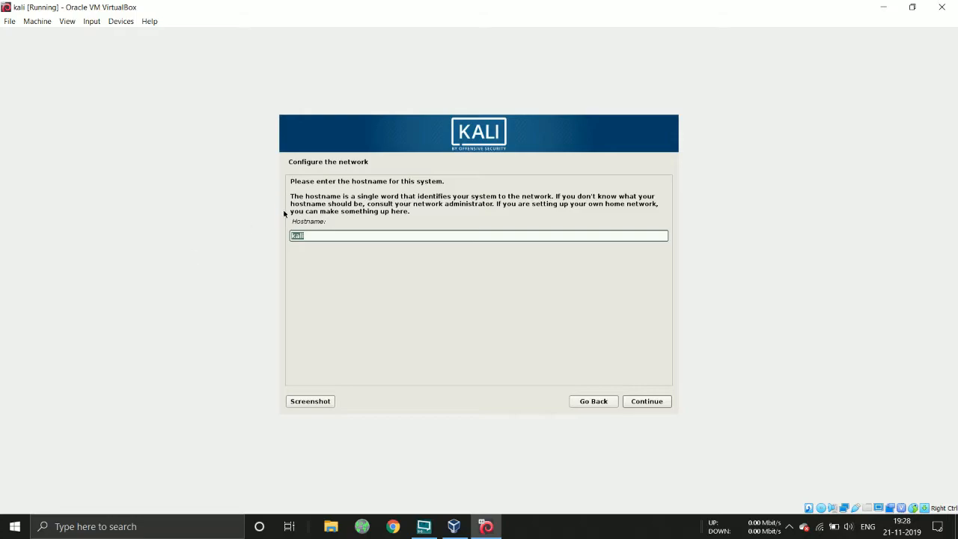
{"action": "left_click", "coordinate": [317, 239]}
{"action": "left_click", "coordinate": [637, 403]}
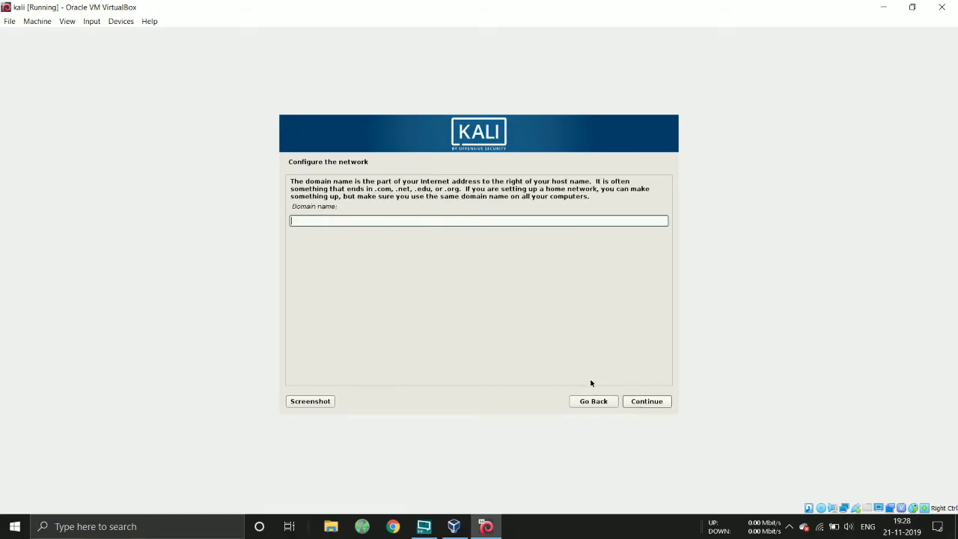
{"action": "left_click", "coordinate": [647, 402]}
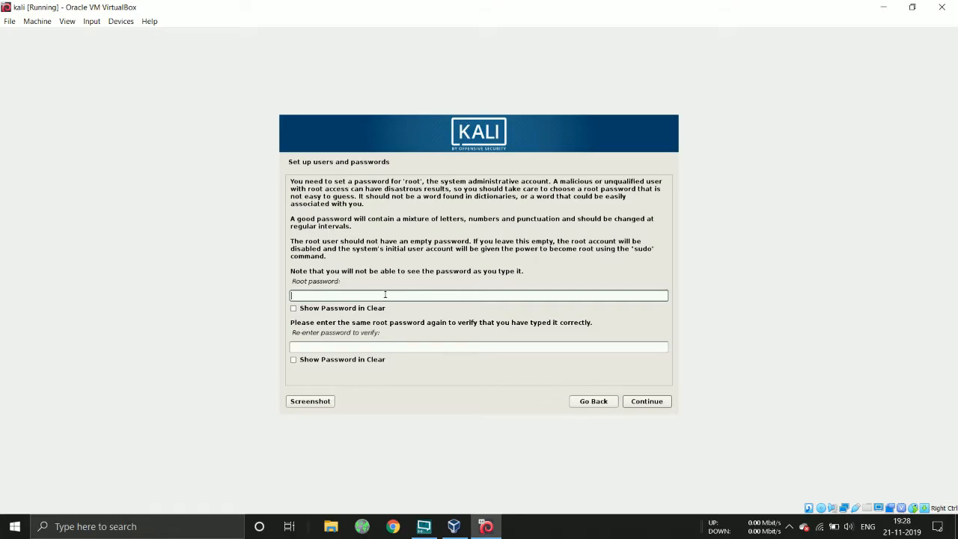
Enter the root password, re-enter it to confirm, and continue
{"action": "type", "text": "*****"}
{"action": "left_click", "coordinate": [348, 345]}
{"action": "type", "text": "****"}
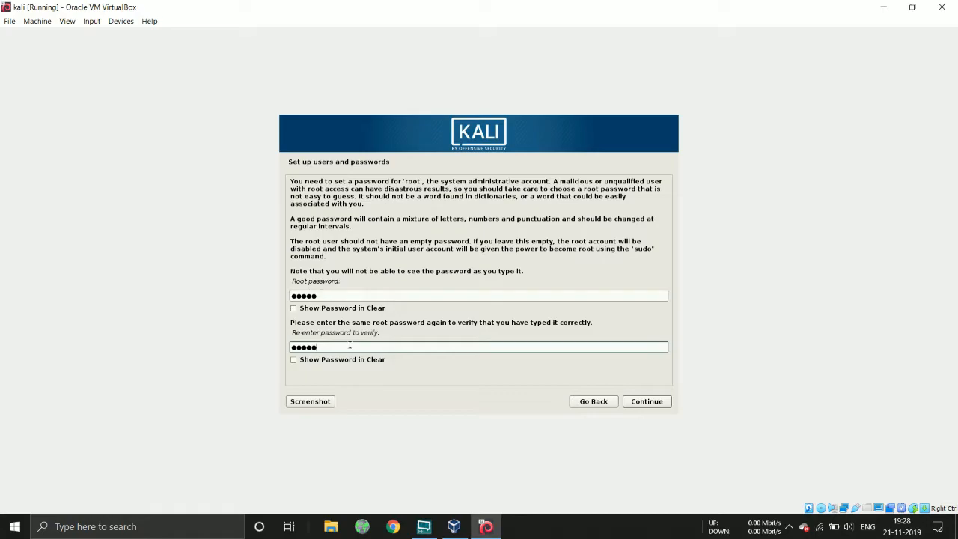
{"action": "left_click", "coordinate": [646, 402]}
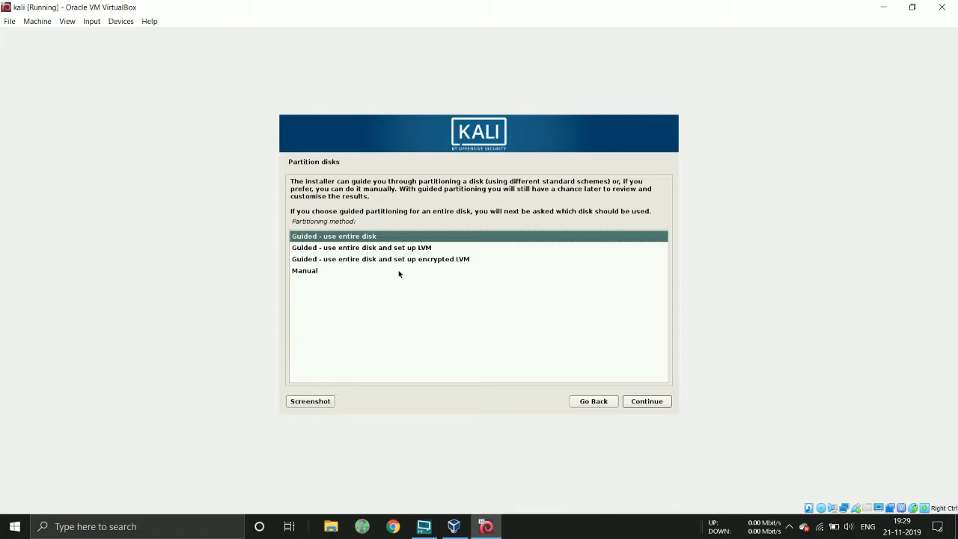
Partition the VBOX HARDDISK using guided entire-disk, with all files in one partition
{"action": "left_click", "coordinate": [360, 238]}
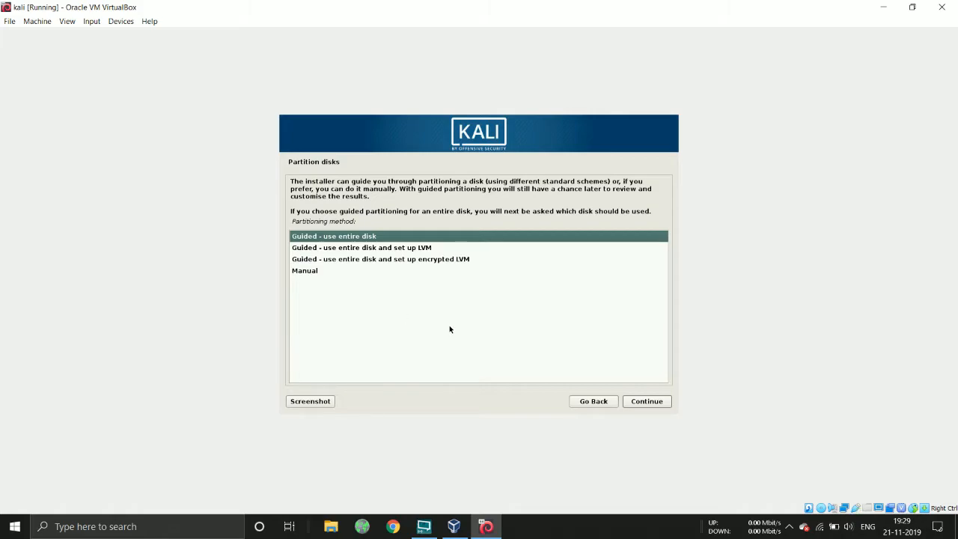
{"action": "left_click", "coordinate": [656, 403]}
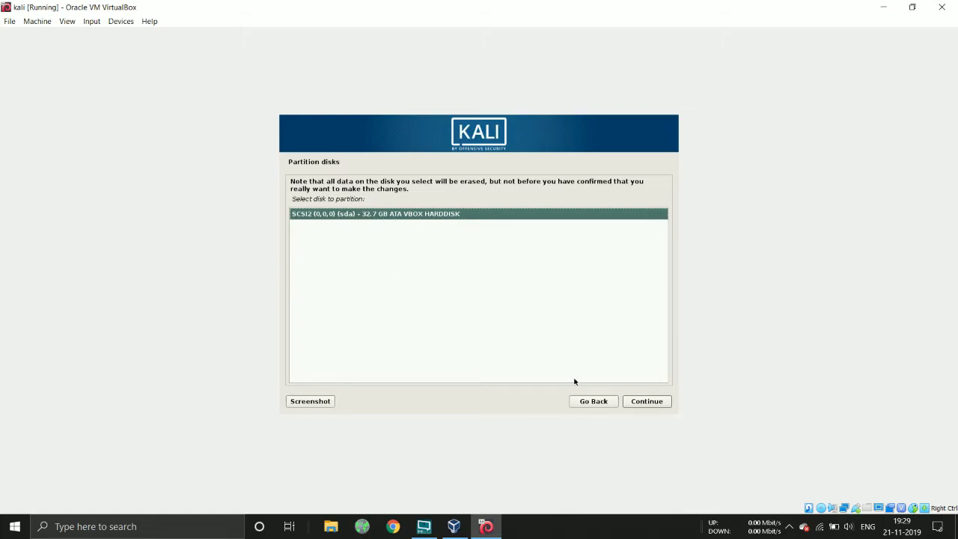
{"action": "left_click", "coordinate": [652, 407]}
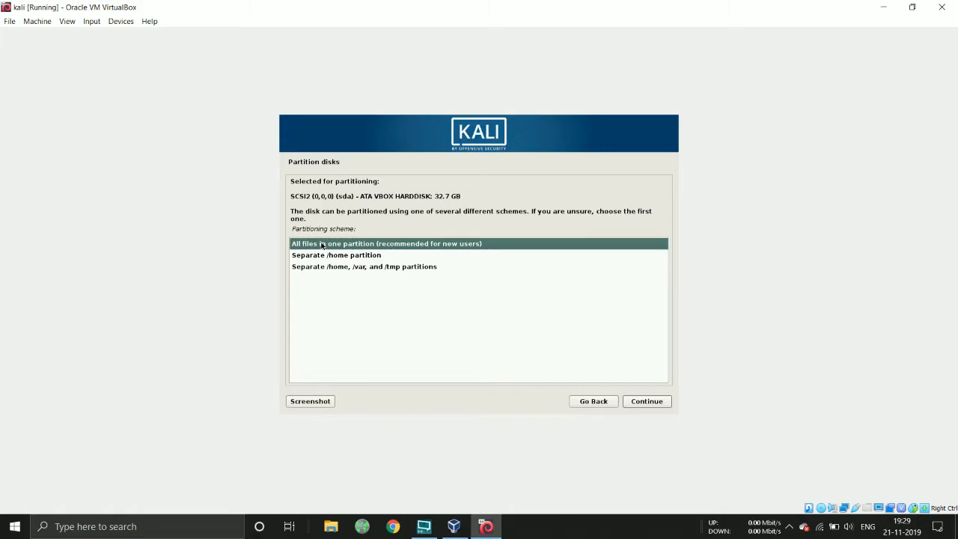
{"action": "left_click", "coordinate": [647, 401]}
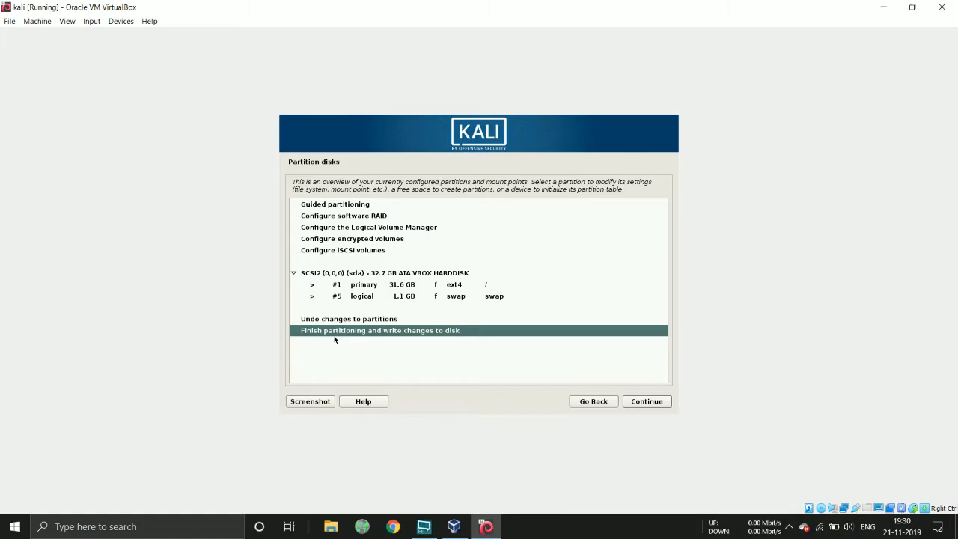
Finish partitioning and approve writing the changes to disk so installation starts
{"action": "left_click", "coordinate": [642, 402]}
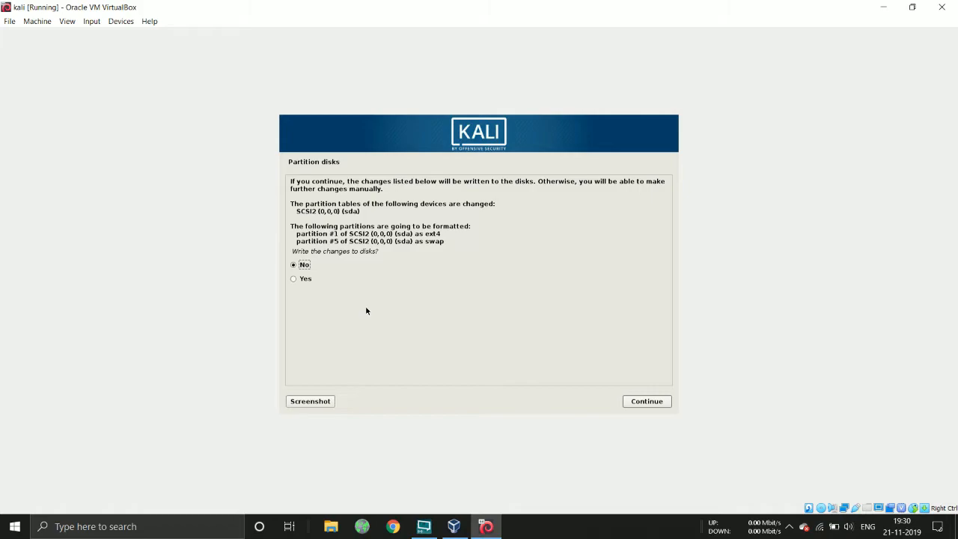
{"action": "left_click", "coordinate": [319, 281]}
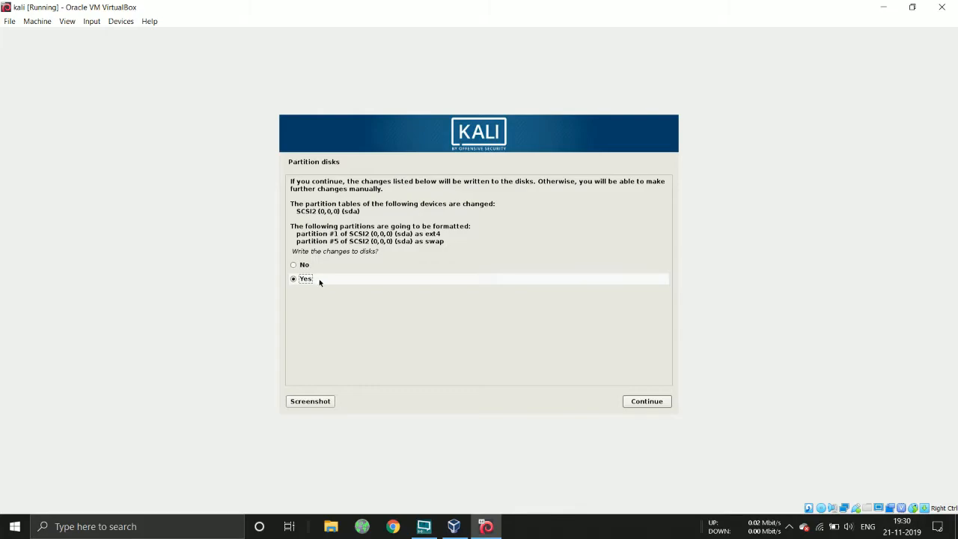
{"action": "left_click", "coordinate": [645, 401]}
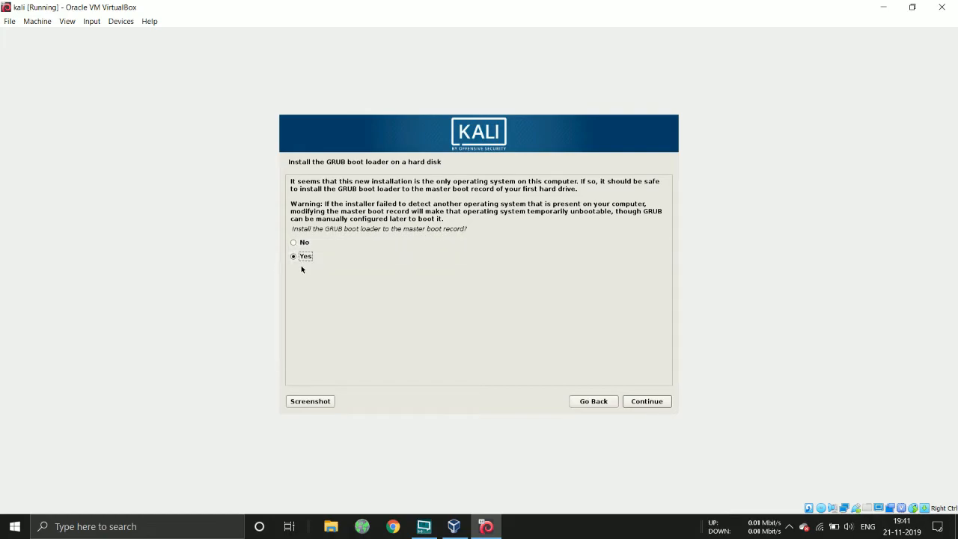
Install the GRUB boot loader to the master boot record on /dev/sda
{"action": "left_click", "coordinate": [645, 401]}
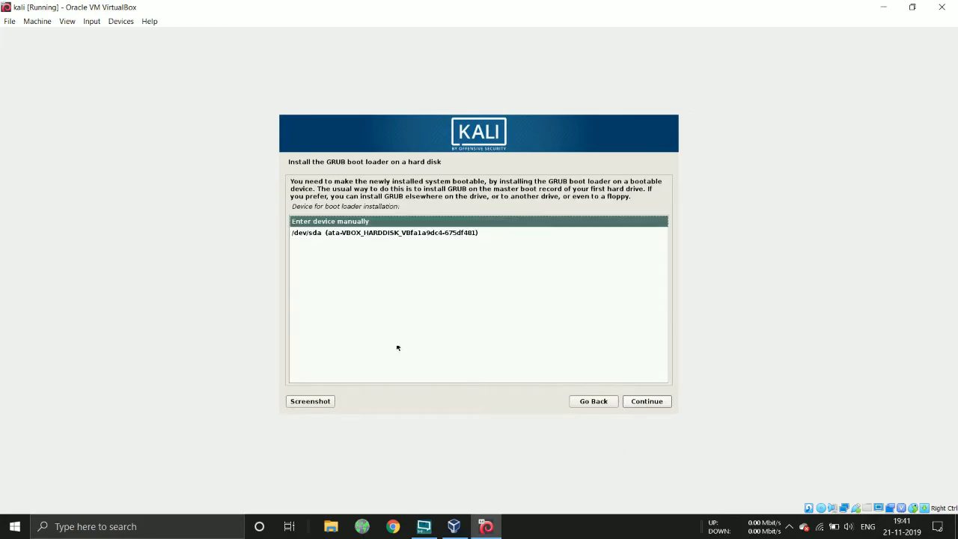
{"action": "left_click", "coordinate": [376, 233]}
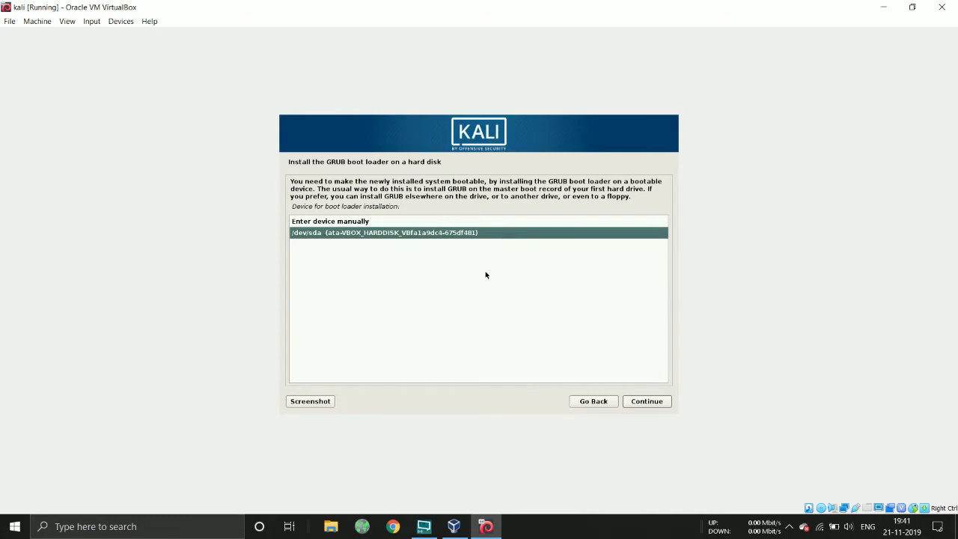
{"action": "left_click", "coordinate": [648, 404]}
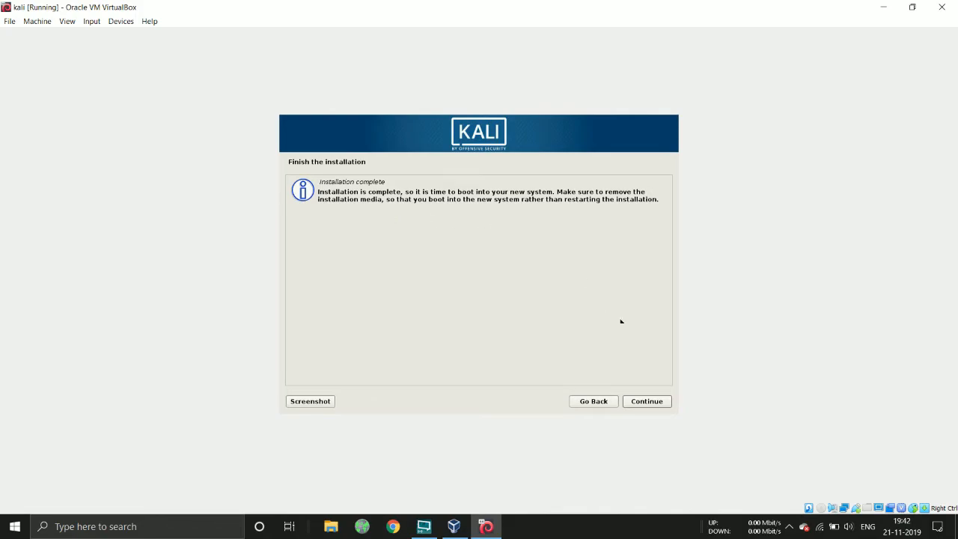
Finish the installation and let the VM reboot into Kali
{"action": "left_click", "coordinate": [646, 401]}
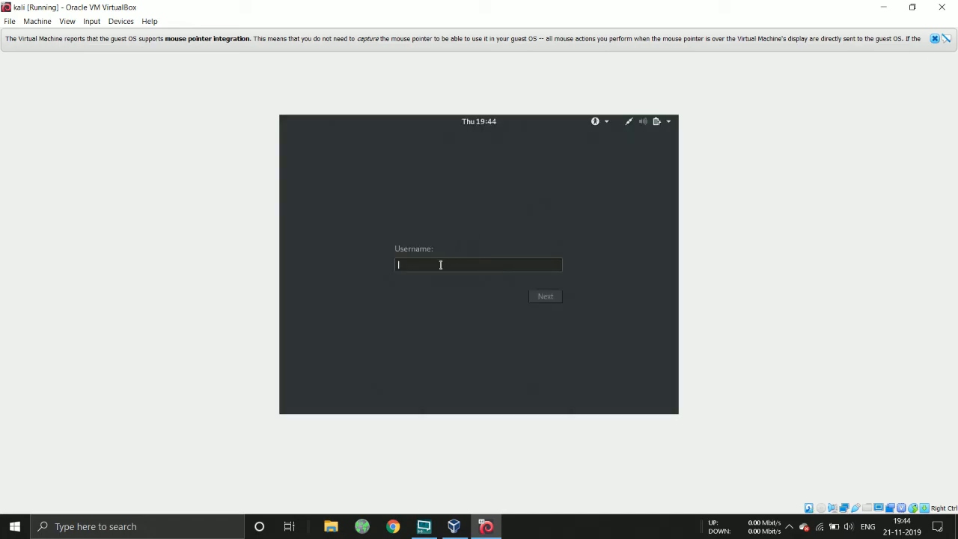
Log in to Kali as root with the root password
{"action": "type", "text": "root"}
{"action": "key", "text": "Return"}
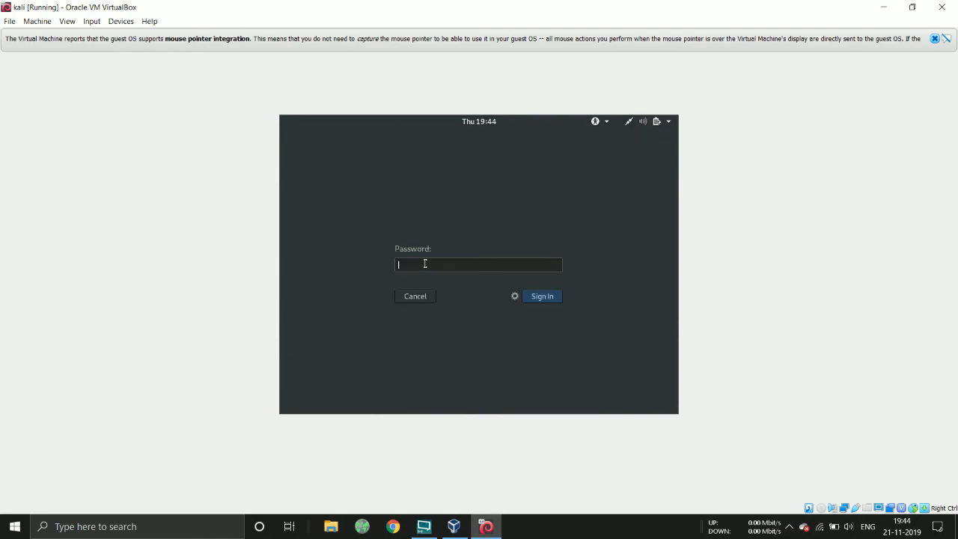
{"action": "type", "text": "•••••"}
{"action": "key", "text": "Return"}
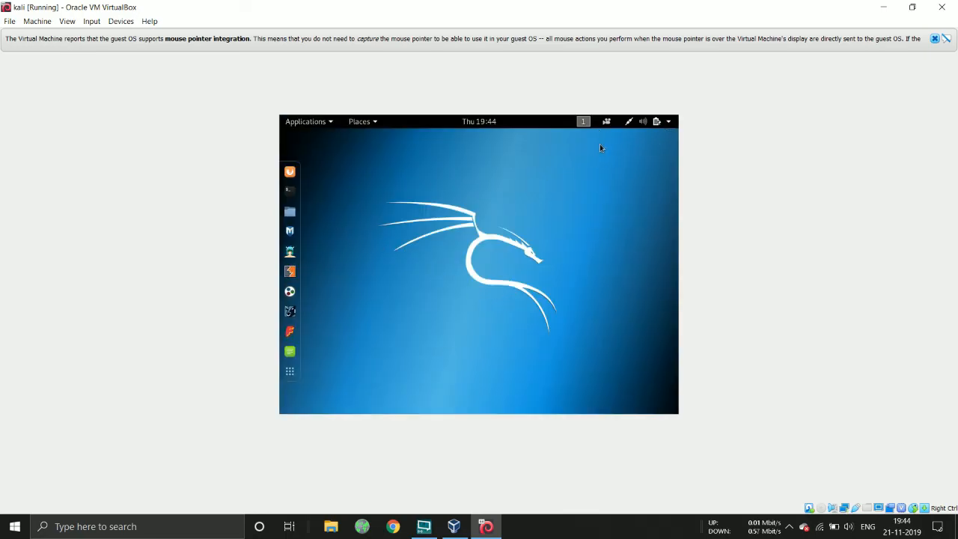
Launch the Settings app from Kali's top-right system menu
{"action": "left_click", "coordinate": [666, 125]}
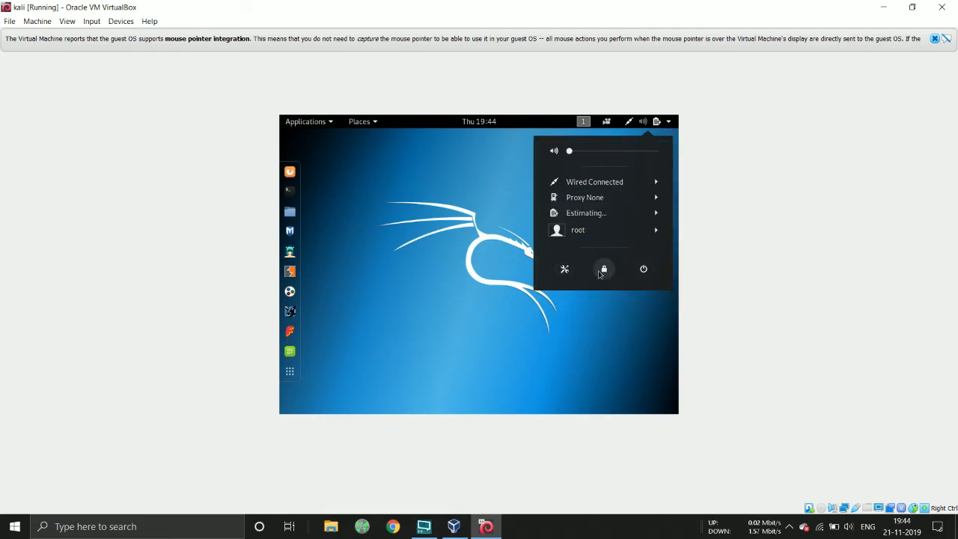
{"action": "left_click", "coordinate": [565, 269]}
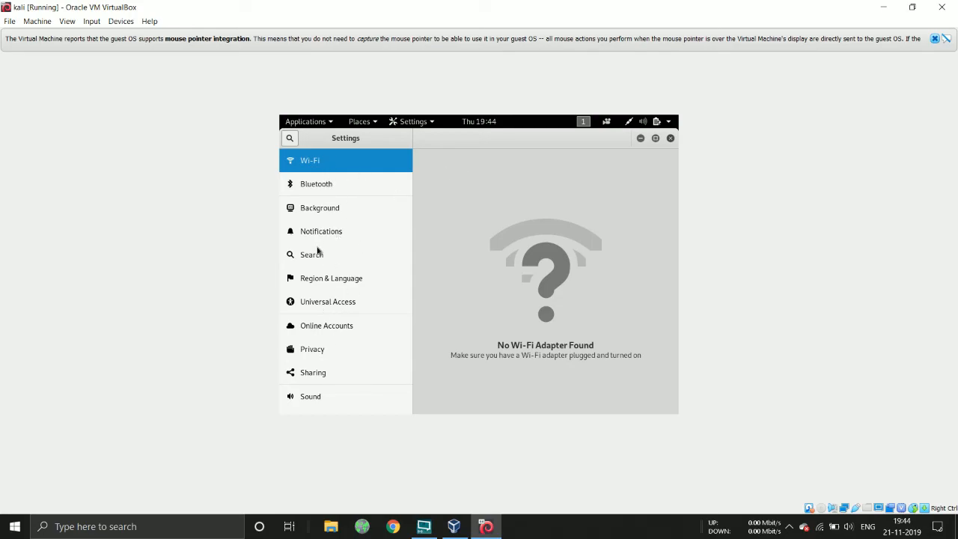
{"action": "scroll", "coordinate": [334, 346], "scroll_direction": "down", "scroll_amount": 3}
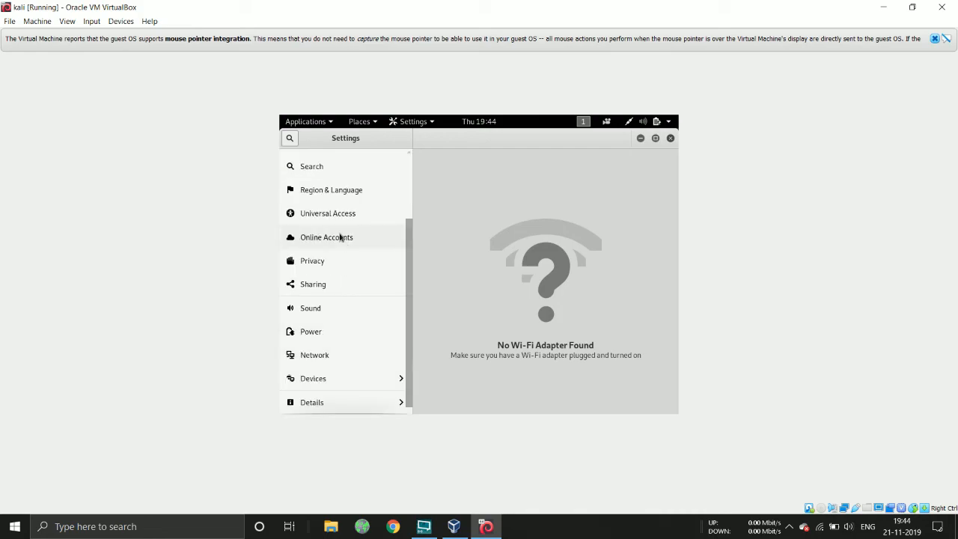
Open Details and check the 989.0 MiB memory, processor, 64-bit type and 30.9 GB disk
{"action": "left_click", "coordinate": [318, 404]}
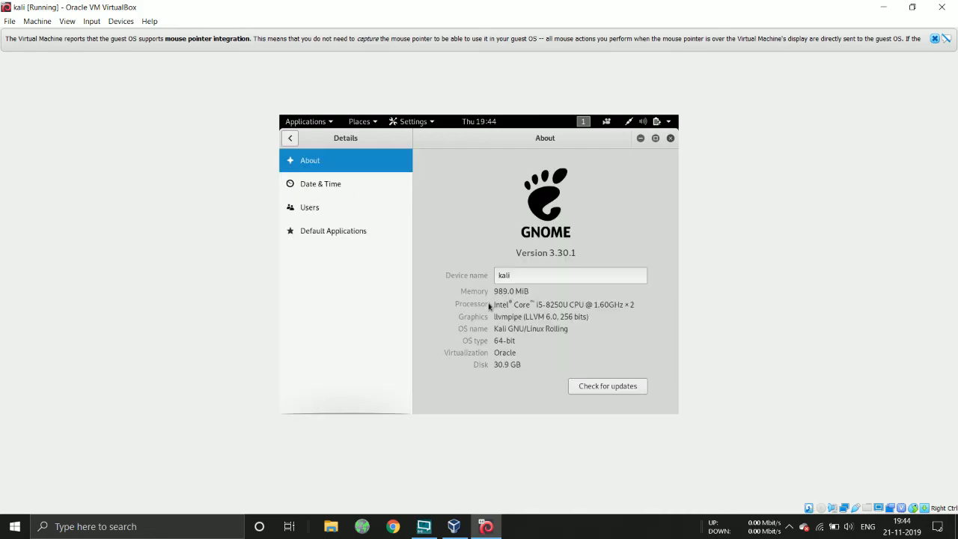
{"action": "left_click_drag", "start_coordinate": [532, 291], "coordinate": [482, 293]}
{"action": "left_click_drag", "start_coordinate": [537, 304], "coordinate": [629, 306]}
{"action": "left_click", "coordinate": [631, 305]}
{"action": "left_click_drag", "start_coordinate": [526, 340], "coordinate": [492, 364]}
{"action": "left_click", "coordinate": [500, 364]}
{"action": "mouse_move", "coordinate": [521, 364]}
{"action": "left_mouse_down"}
{"action": "mouse_move", "coordinate": [496, 364]}
{"action": "mouse_move", "coordinate": [511, 357]}
{"action": "left_mouse_up"}
Close the Settings About window with Ctrl+Q
{"action": "key", "text": "ctrl+q"}
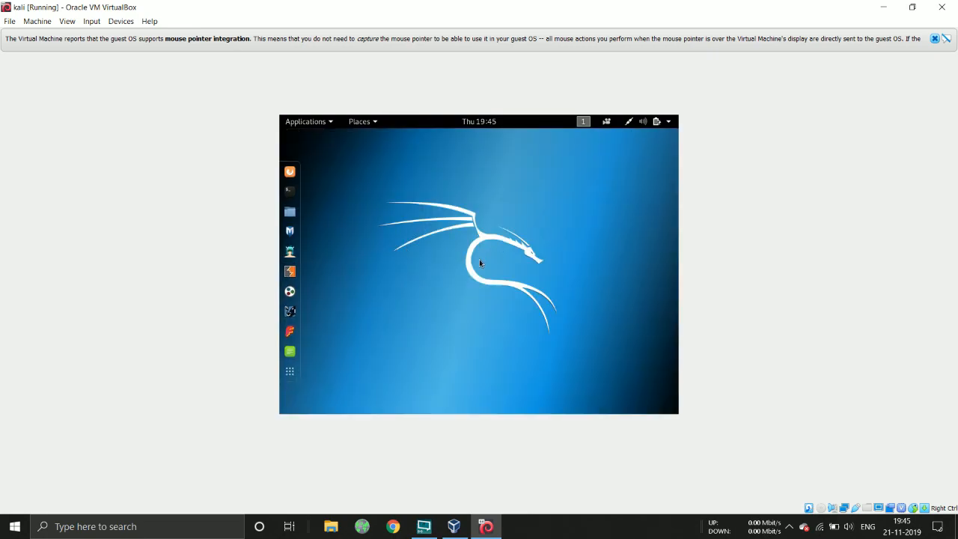